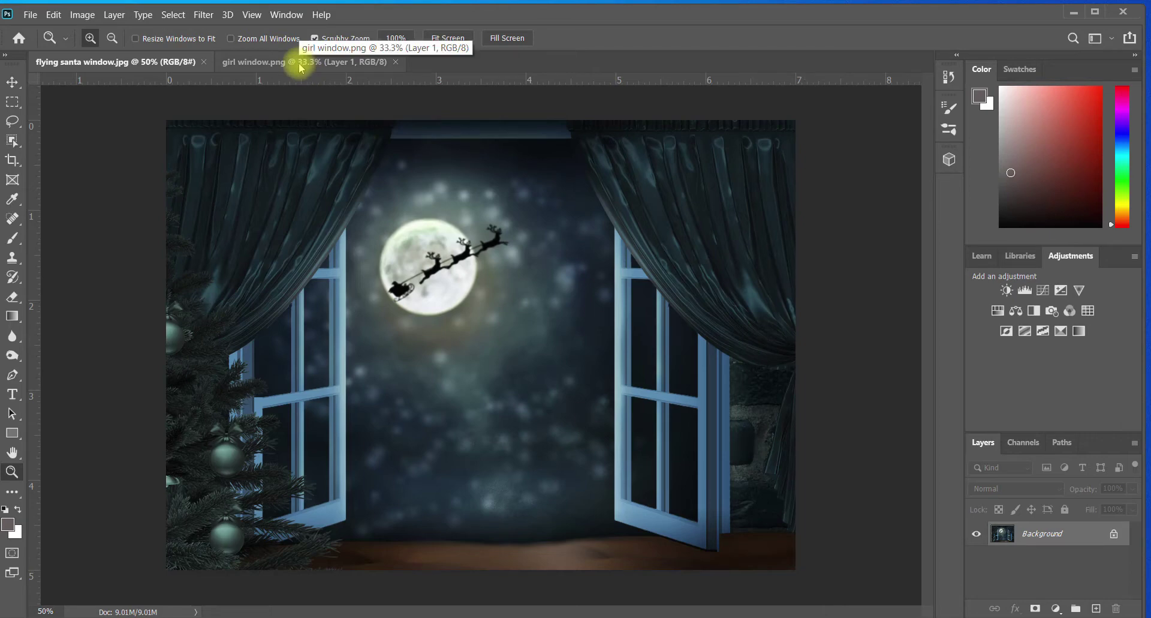
Bring the girl window document forward and choose the Move tool
{"action": "left_click", "coordinate": [279, 60]}
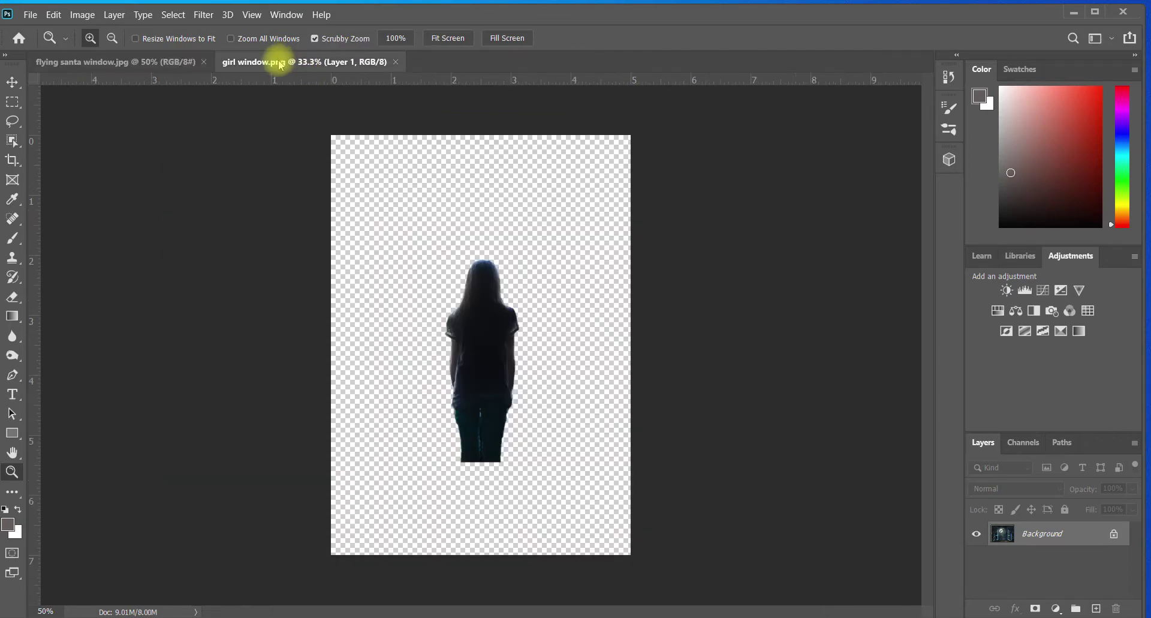
{"action": "left_click", "coordinate": [12, 82]}
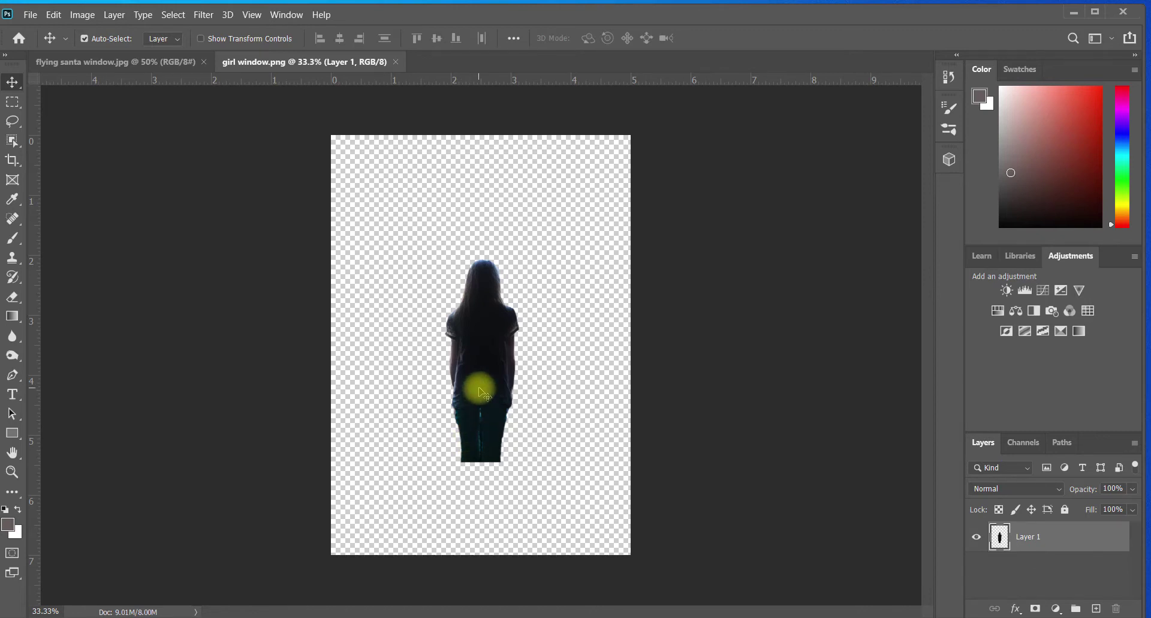
Drag the girl silhouette into flying santa window.jpg as Layer 1, standing before the open window
{"action": "left_click_drag", "start_coordinate": [474, 348], "coordinate": [169, 63]}
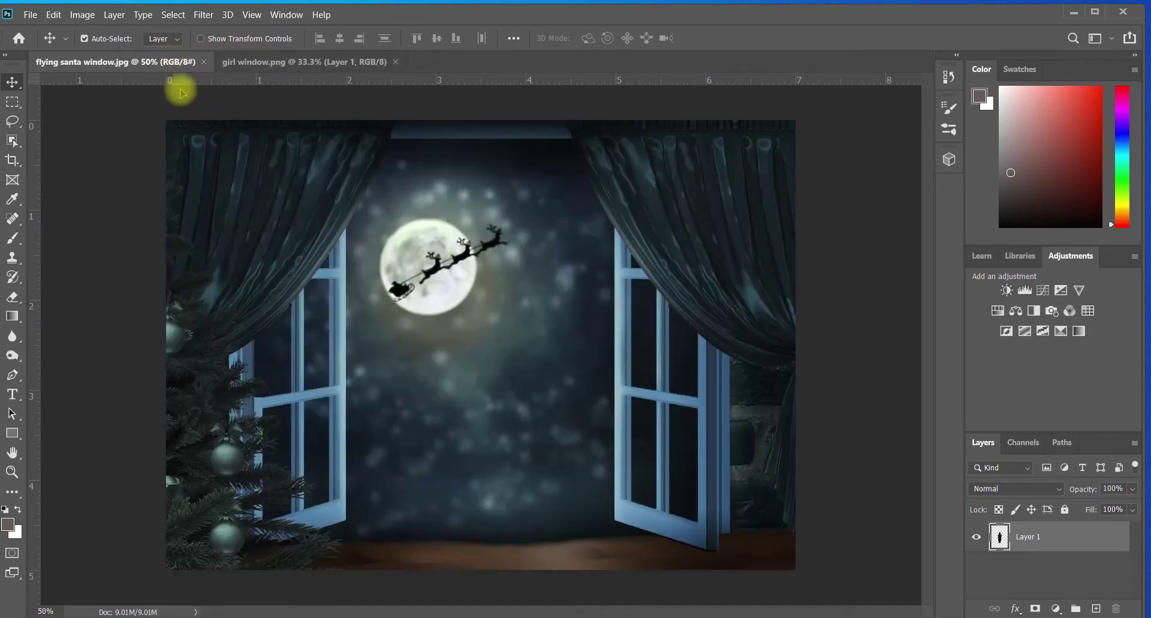
{"action": "left_click_drag", "start_coordinate": [188, 103], "coordinate": [365, 339]}
{"action": "left_click_drag", "start_coordinate": [466, 453], "coordinate": [481, 467]}
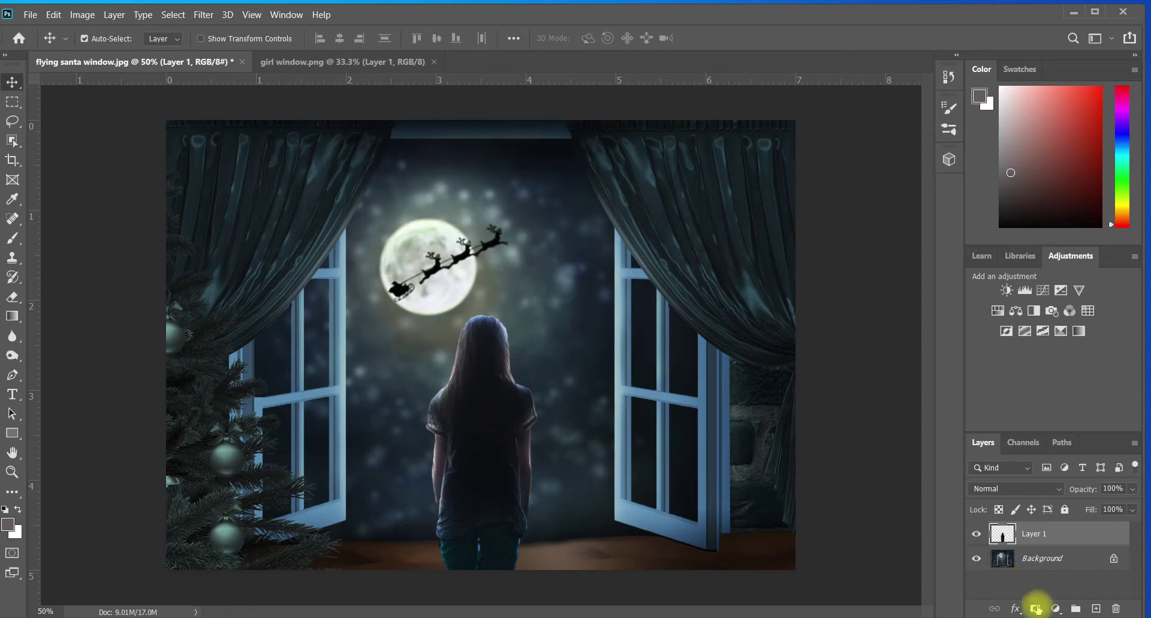
Add a layer mask to Layer 1 and pick a larger Brush
{"action": "left_click", "coordinate": [1036, 608]}
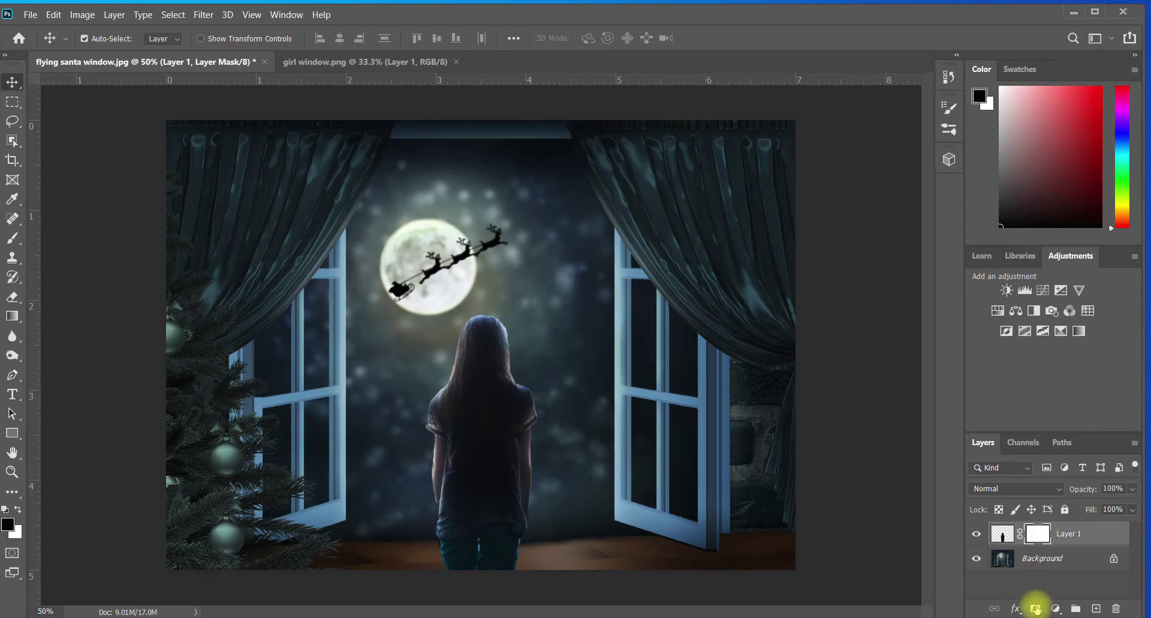
{"action": "left_click", "coordinate": [14, 240]}
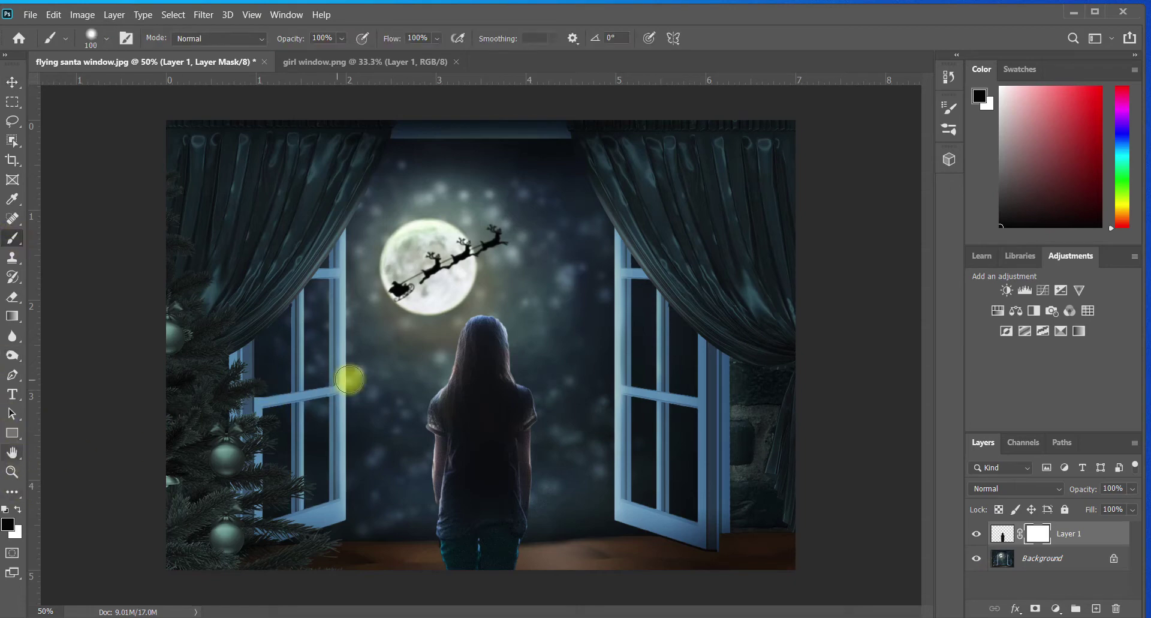
{"action": "key", "text": "bracketright"}
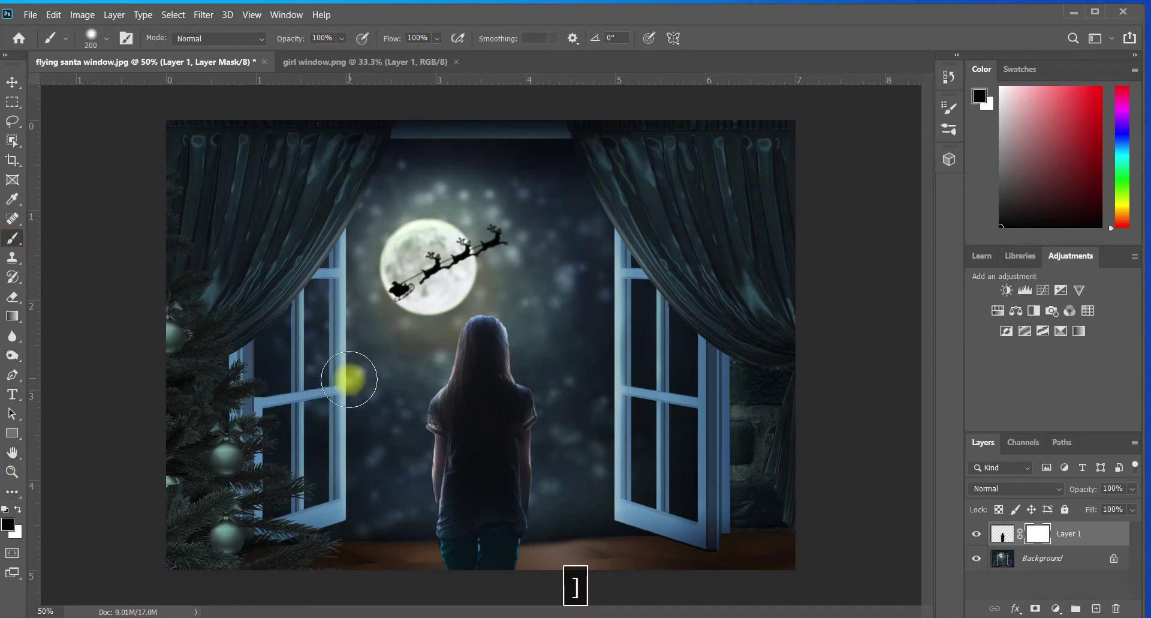
Zoom to 200% on the head and paint black on the mask beside the hair with a size-150 brush
{"action": "left_click", "coordinate": [12, 471]}
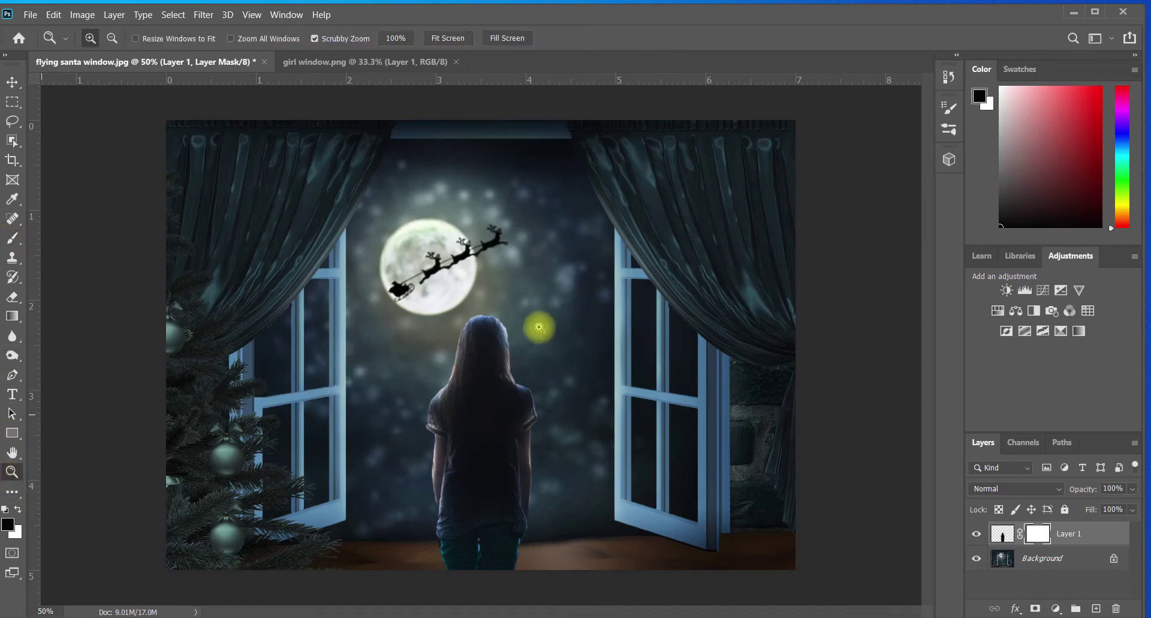
{"action": "left_click", "coordinate": [472, 323]}
{"action": "left_click", "coordinate": [478, 324]}
{"action": "left_click", "coordinate": [523, 321]}
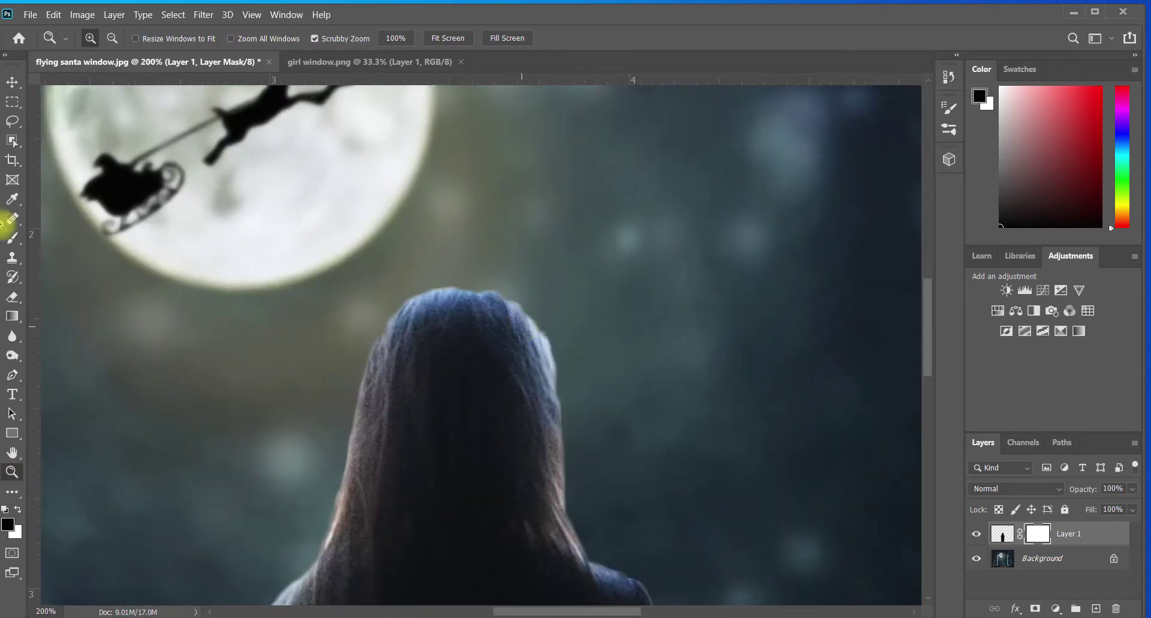
{"action": "left_click", "coordinate": [12, 237]}
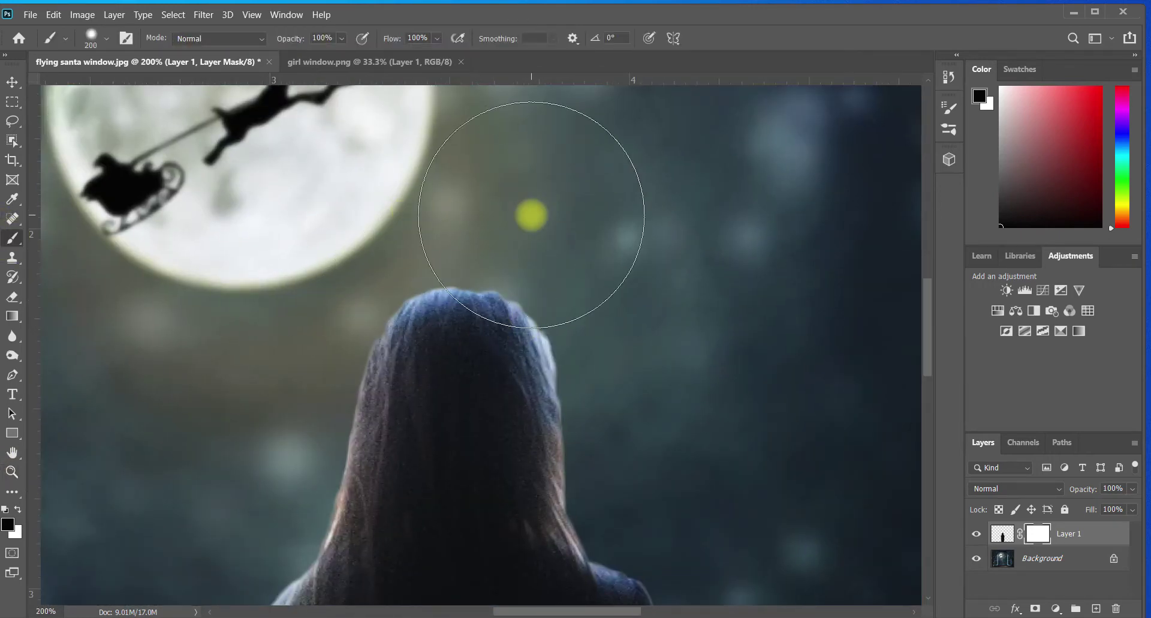
{"action": "key", "text": "bracketleft"}
{"action": "key", "text": "bracketleft"}
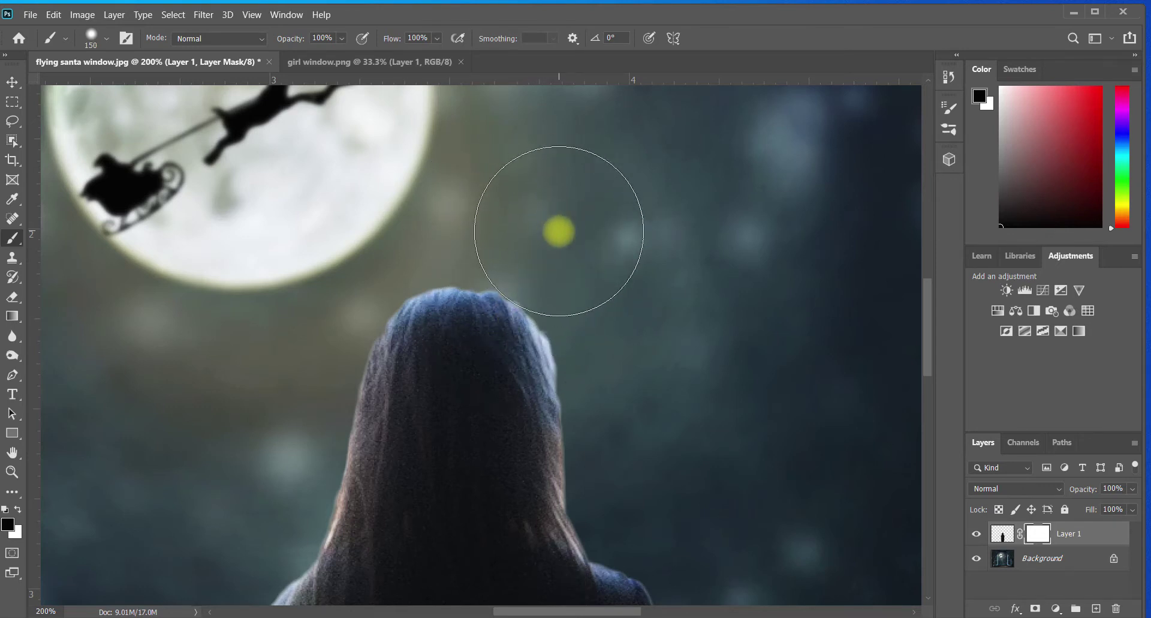
{"action": "left_click", "coordinate": [618, 298]}
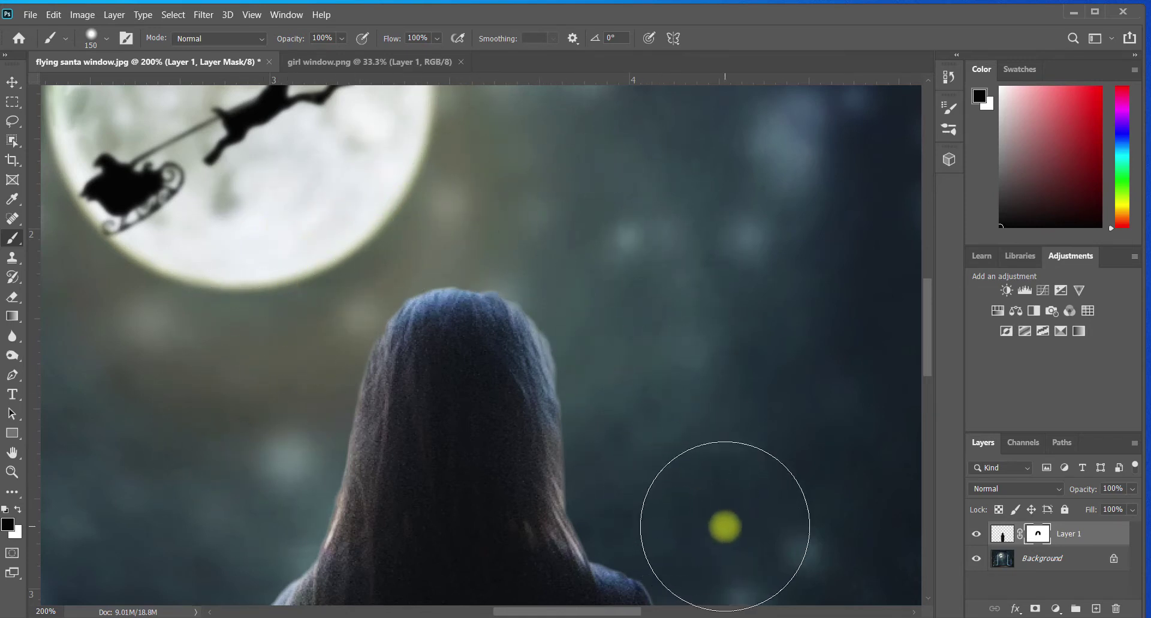
Zoom to 300% on the hair and shrink the mask brush to 9, later enlarging it to 25
{"action": "left_click", "coordinate": [10, 472]}
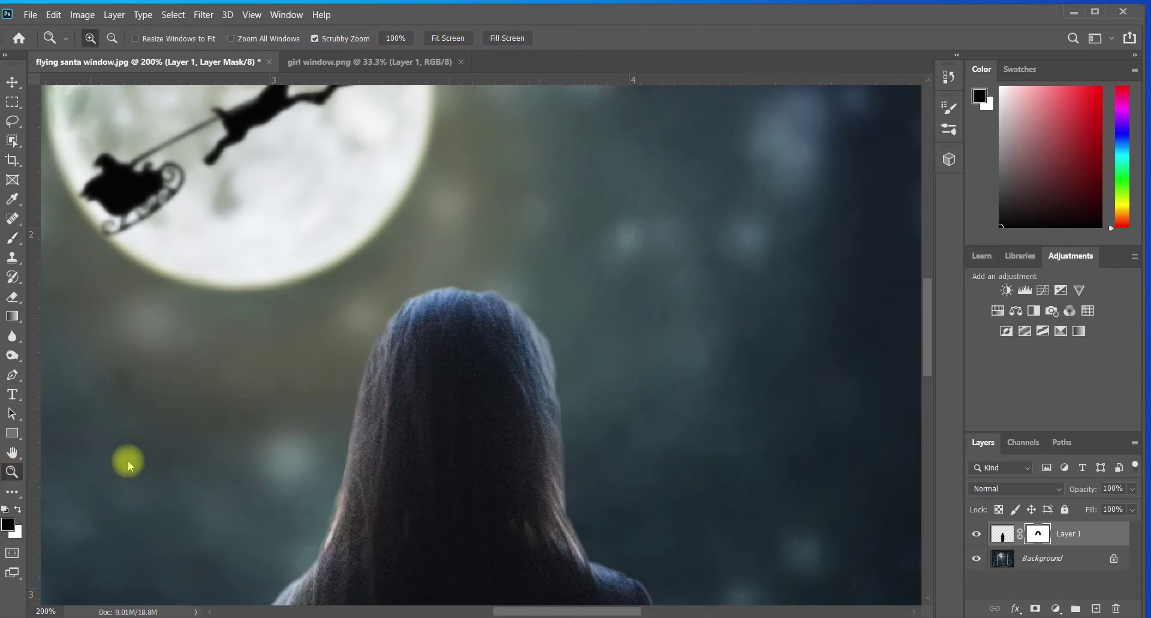
{"action": "left_click", "coordinate": [343, 497]}
{"action": "left_click", "coordinate": [343, 497]}
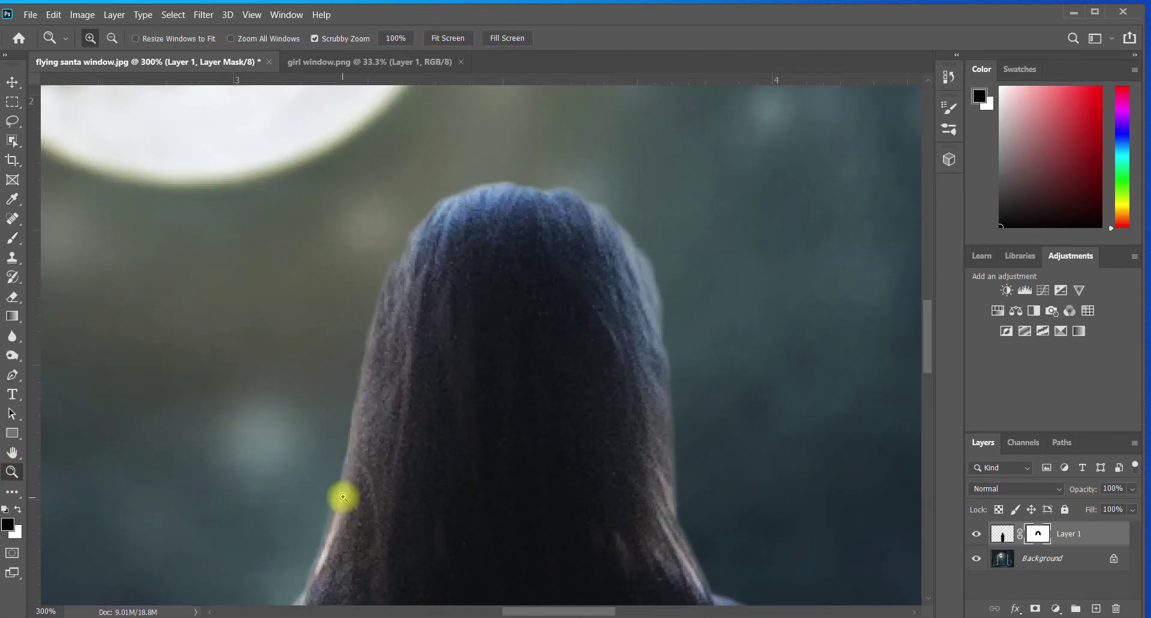
{"action": "left_click", "coordinate": [12, 240]}
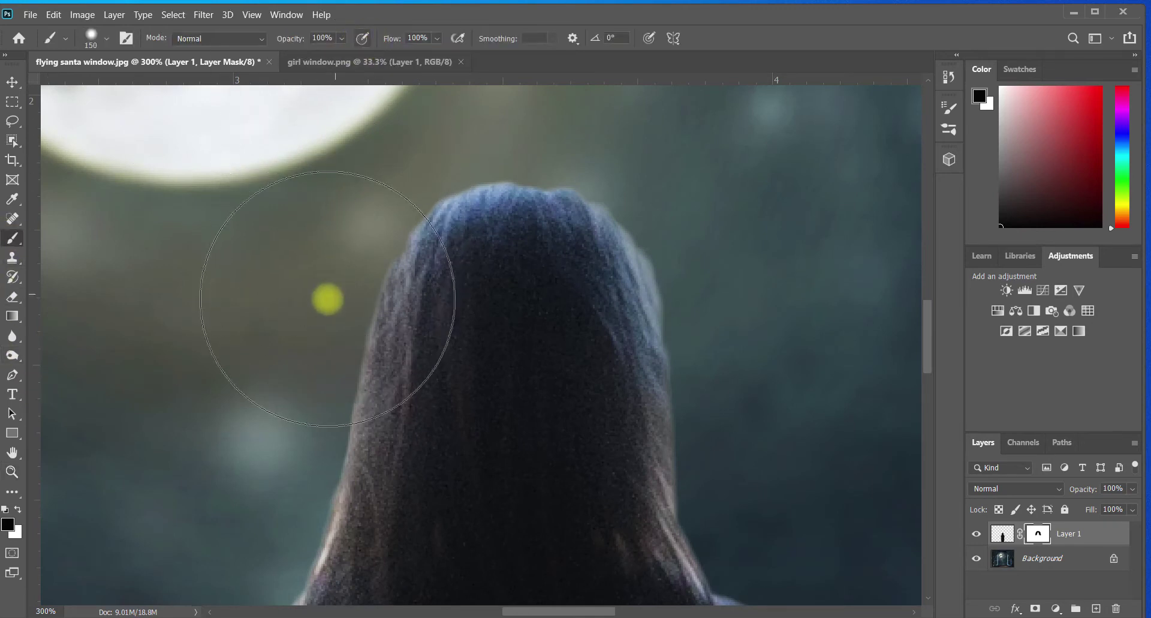
{"action": "key", "text": "bracketleft"}
{"action": "key", "text": "bracketleft"}
{"action": "key", "text": "bracketleft"}
{"action": "key", "text": "bracketleft"}
{"action": "key", "text": "bracketleft"}
{"action": "key", "text": "bracketleft"}
{"action": "key", "text": "bracketleft"}
{"action": "key", "text": "bracketleft"}
{"action": "key", "text": "bracketleft"}
{"action": "key", "text": "bracketleft"}
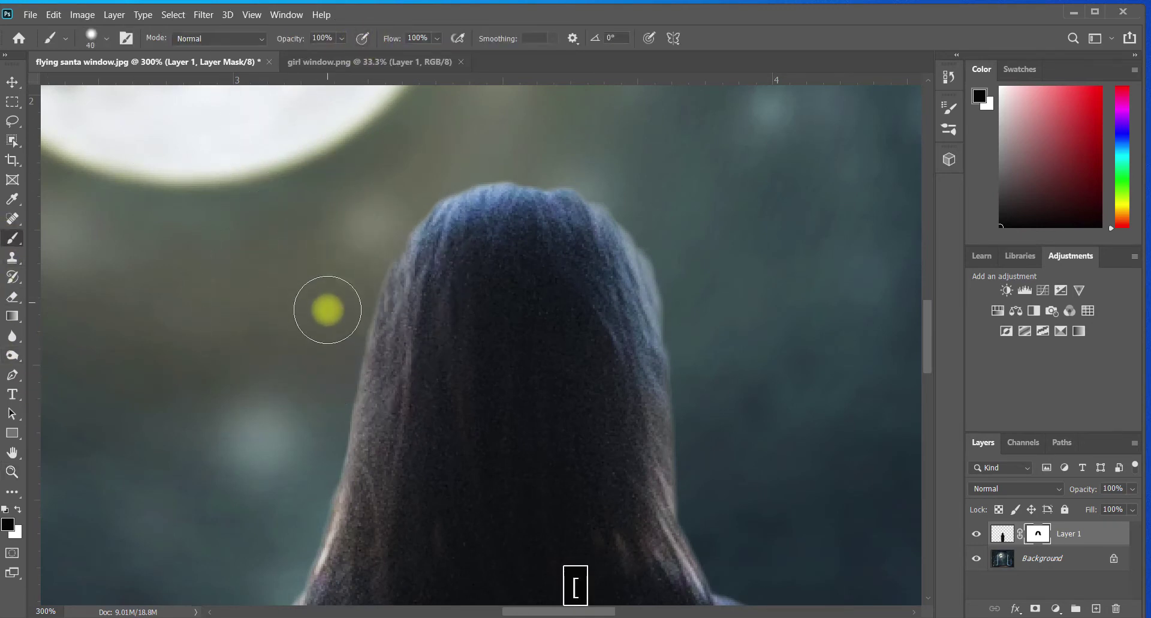
{"action": "key", "text": "bracketleft"}
{"action": "key", "text": "bracketleft"}
{"action": "key", "text": "bracketleft"}
{"action": "key", "text": "bracketleft"}
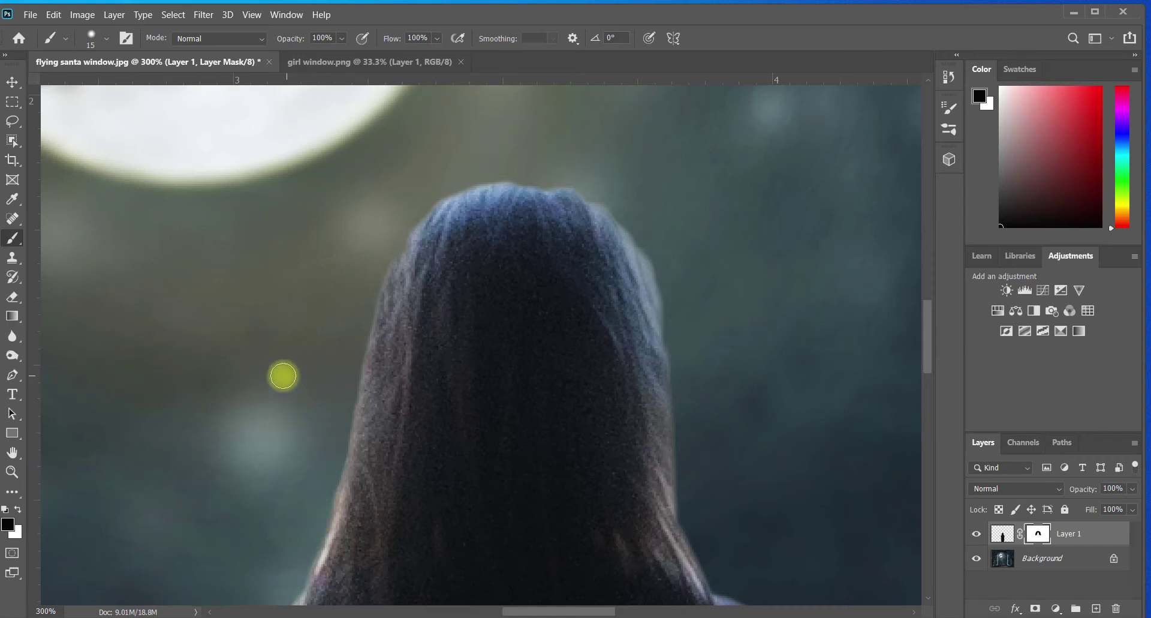
{"action": "key", "text": "bracketright"}
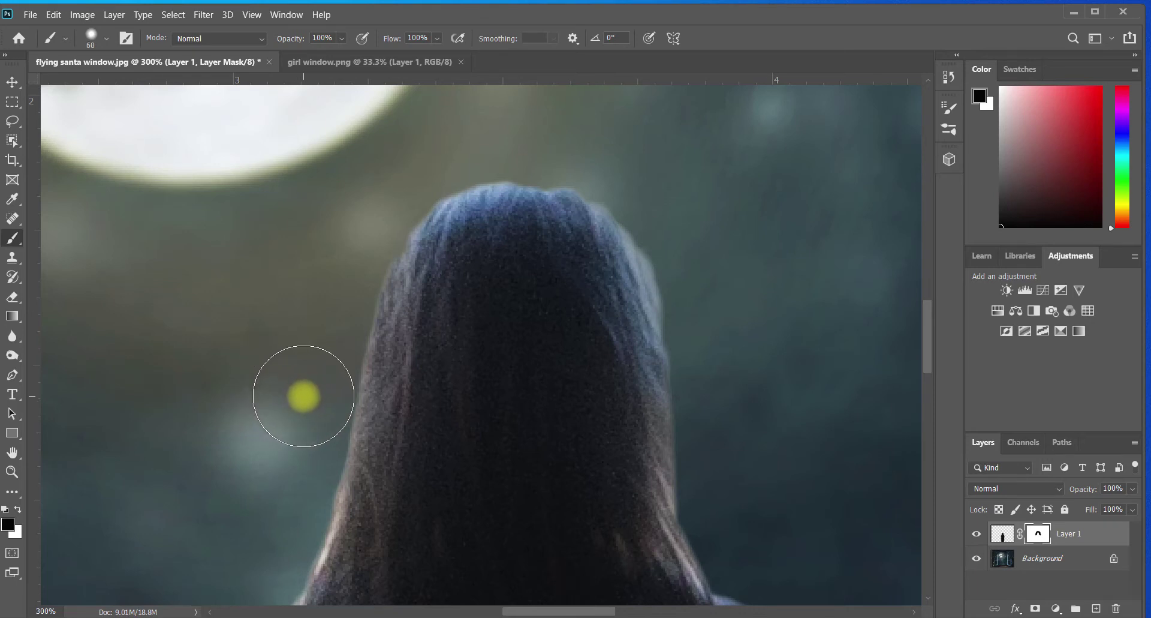
Set the brush to 0% hardness, retarget Layer 1's mask, and enlarge the brush to 90
{"action": "left_click", "coordinate": [107, 45]}
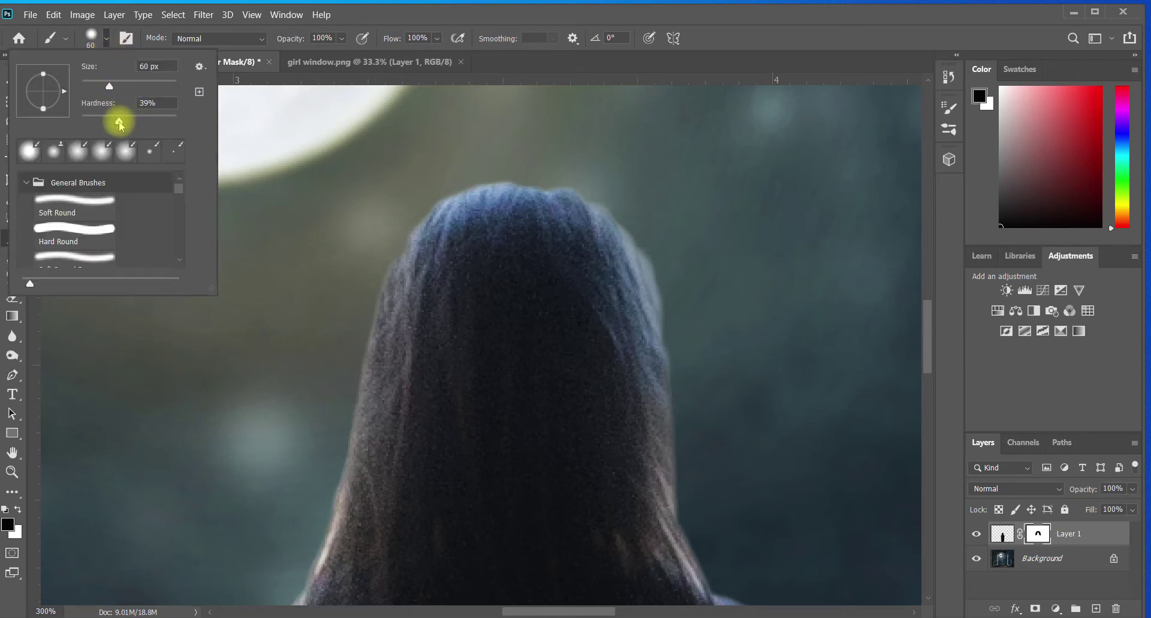
{"action": "left_click_drag", "start_coordinate": [120, 123], "coordinate": [79, 124]}
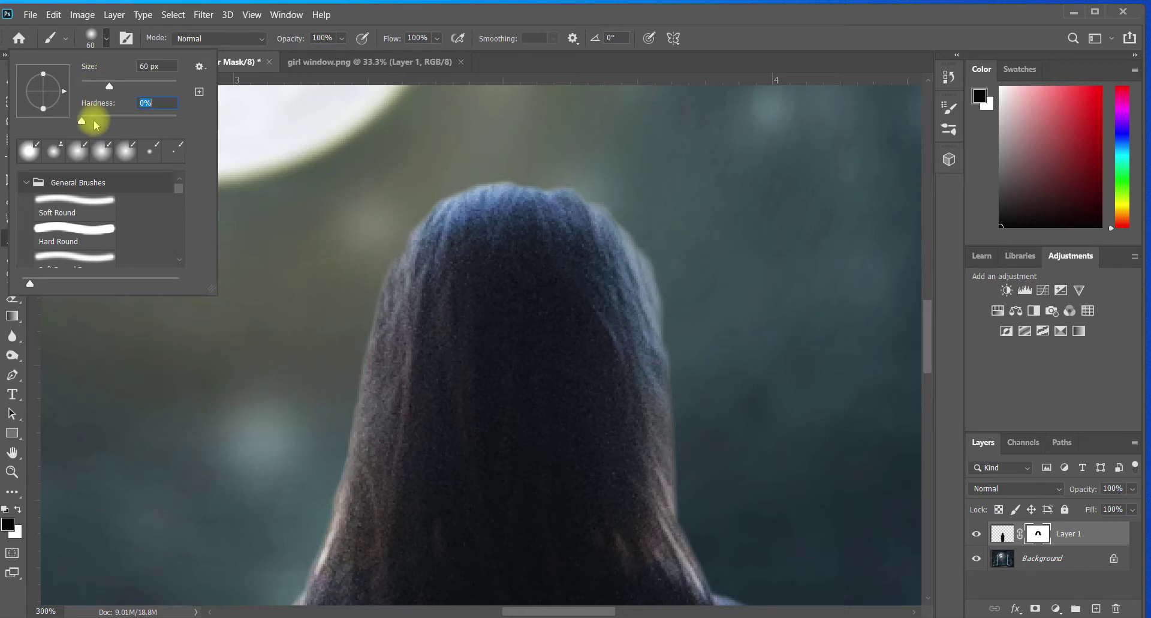
{"action": "left_click", "coordinate": [1009, 533]}
{"action": "left_click", "coordinate": [1038, 533]}
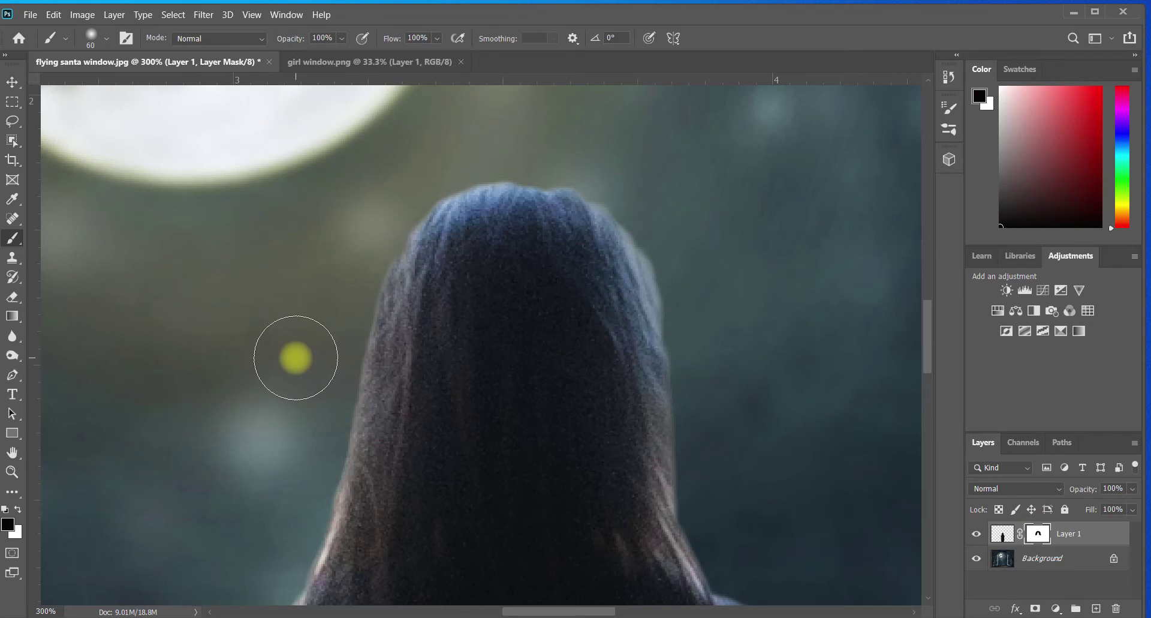
{"action": "key", "text": "bracketright"}
{"action": "key", "text": "bracketright"}
{"action": "key", "text": "bracketright"}
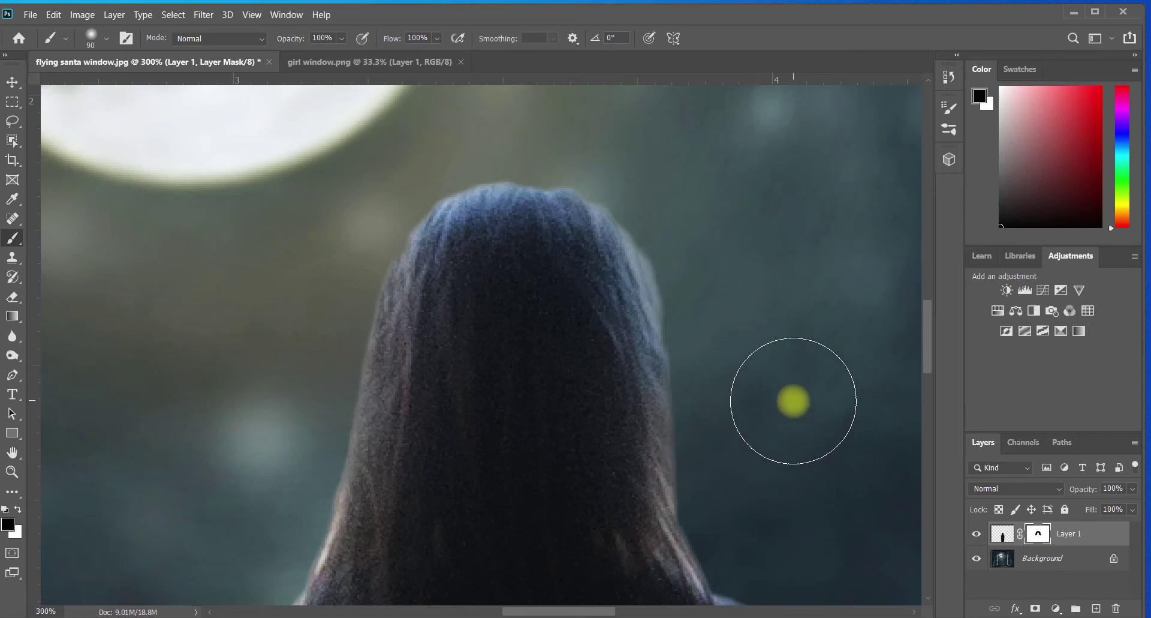
Refine the mask along the girl's shoulder and arm edges, then fit the image on screen
{"action": "left_click_drag", "start_coordinate": [926, 349], "coordinate": [927, 381]}
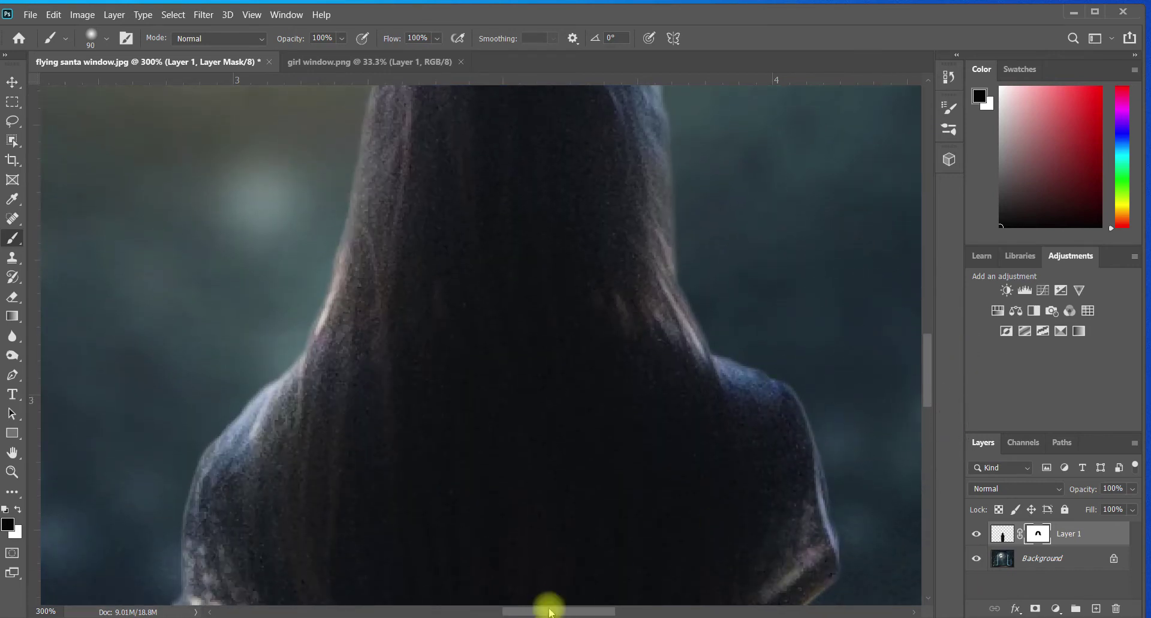
{"action": "left_click_drag", "start_coordinate": [547, 610], "coordinate": [597, 610]}
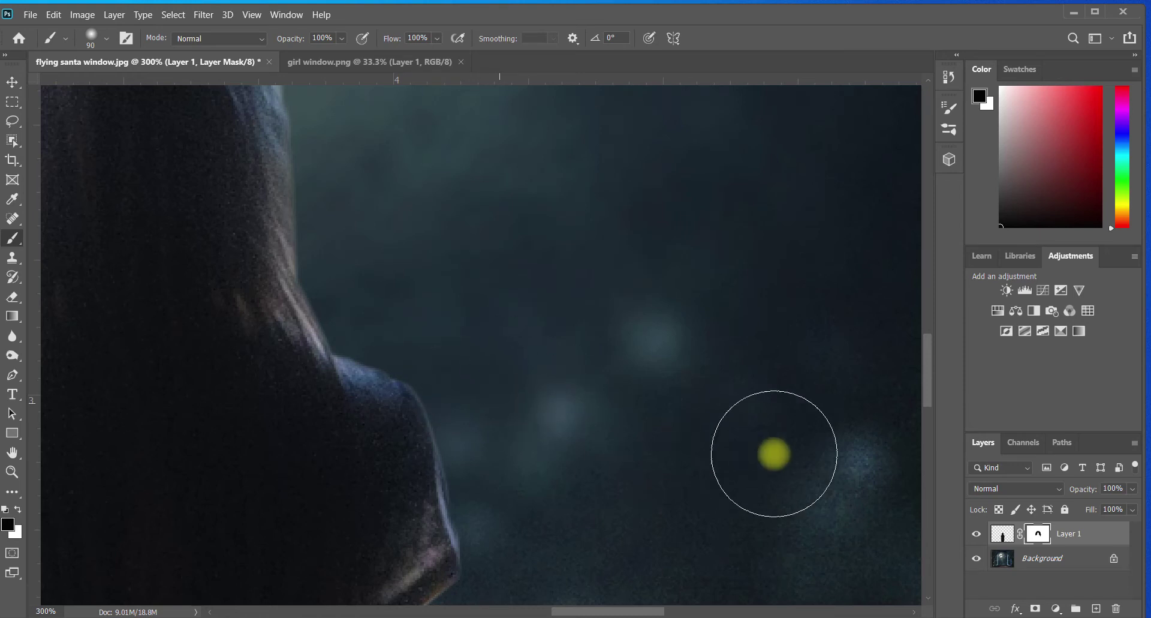
{"action": "left_click_drag", "start_coordinate": [927, 388], "coordinate": [931, 408]}
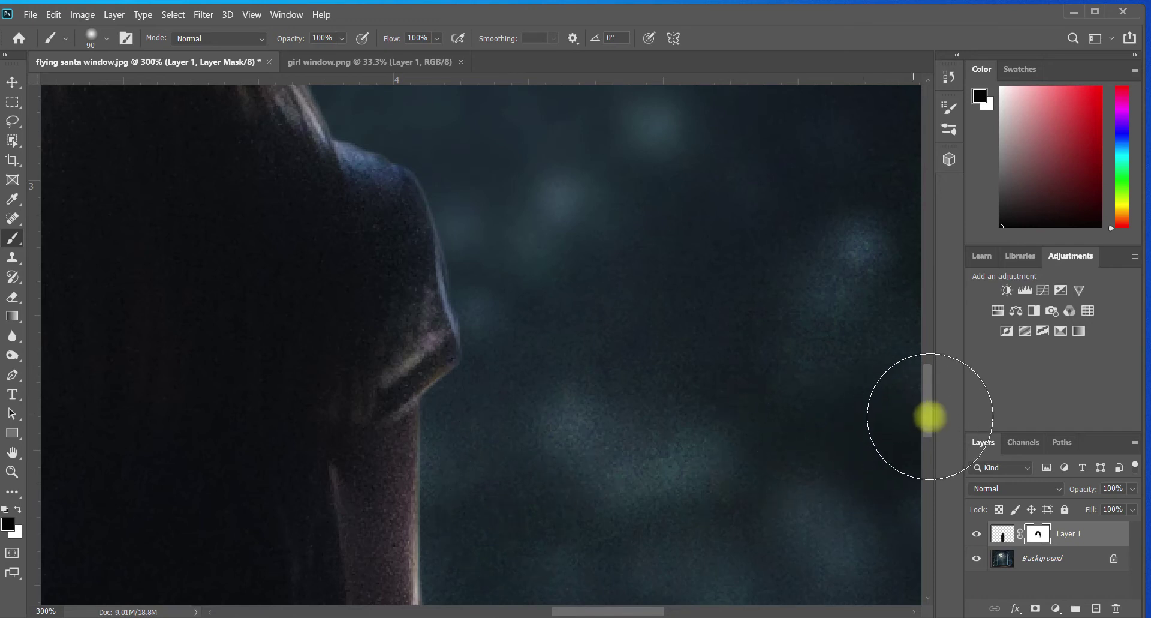
{"action": "left_click_drag", "start_coordinate": [930, 426], "coordinate": [930, 447]}
{"action": "key", "text": "z"}
{"action": "key", "text": "ctrl+0"}
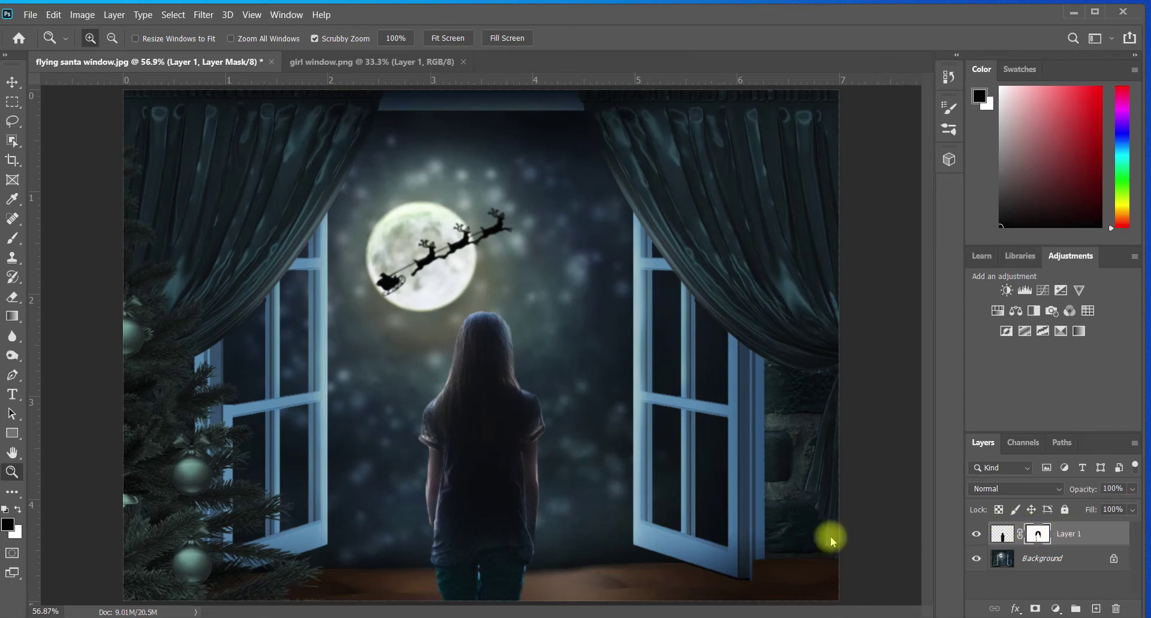
Zoom in on the girl's right shoulder and touch up the mask with a slightly larger brush
{"action": "left_click_drag", "start_coordinate": [476, 471], "coordinate": [477, 471]}
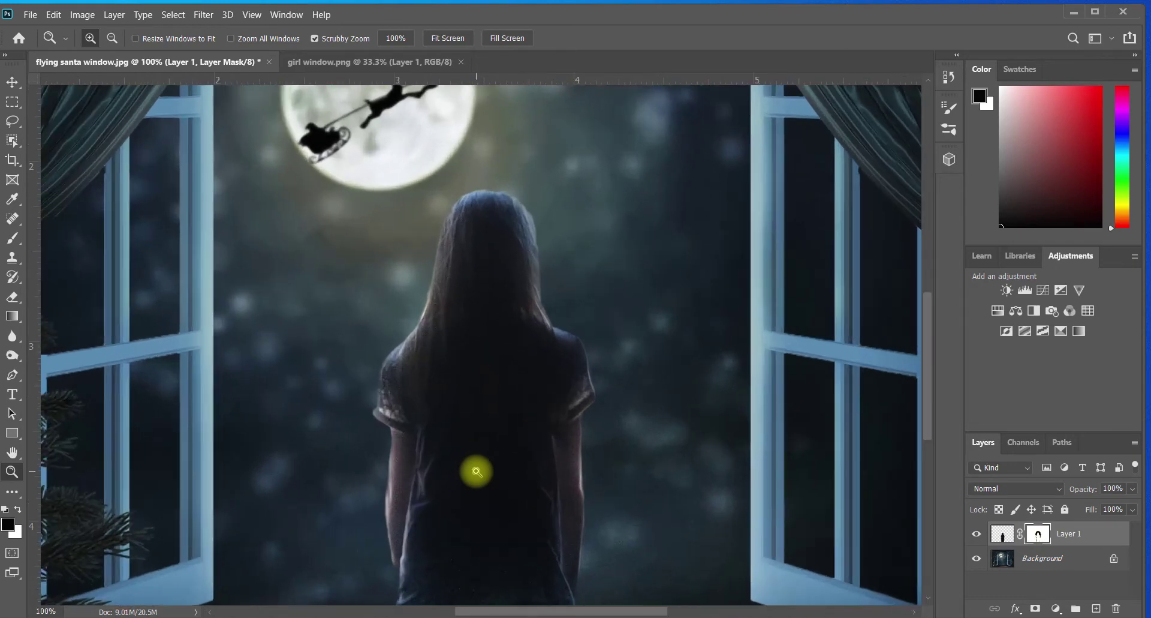
{"action": "left_click", "coordinate": [612, 390]}
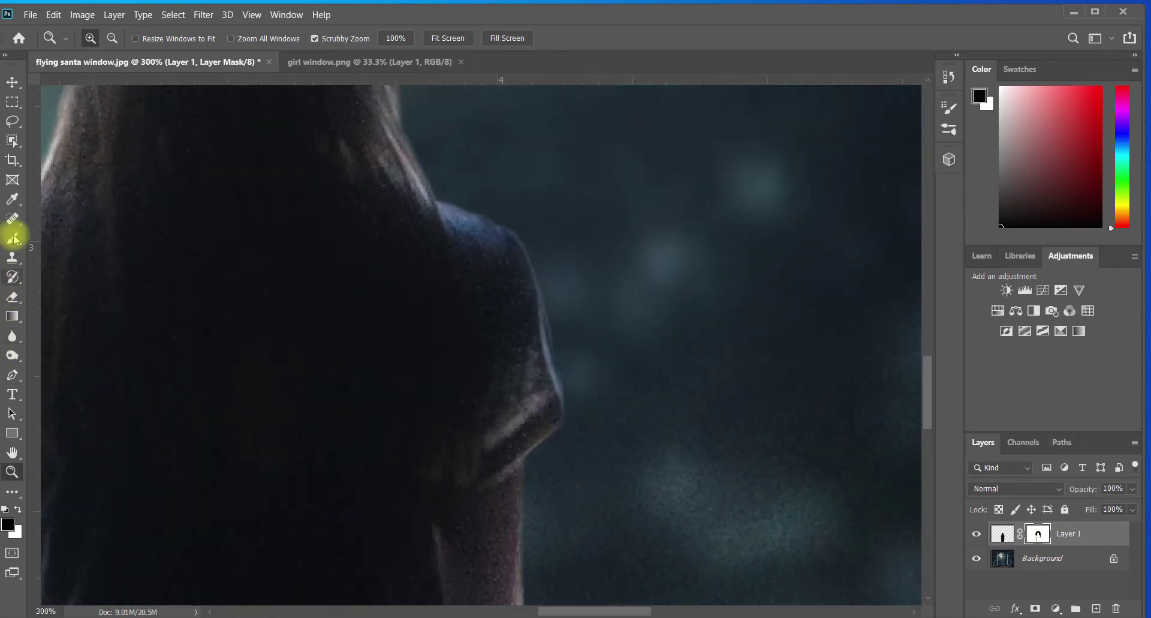
{"action": "left_click", "coordinate": [12, 237]}
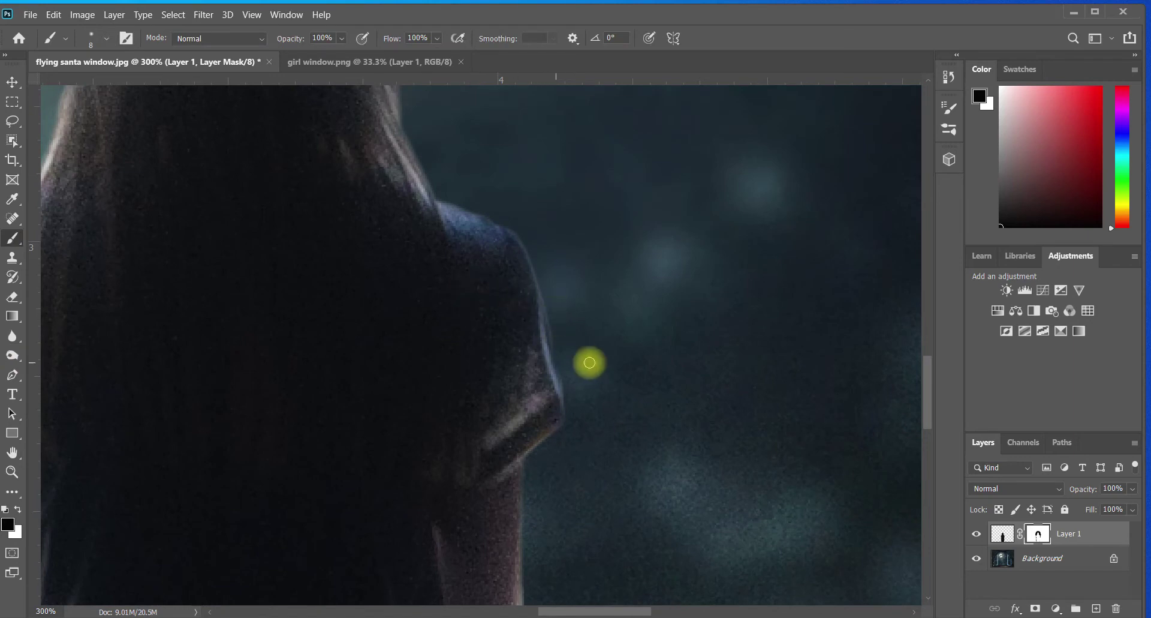
{"action": "key", "text": "bracketright"}
{"action": "key", "text": "bracketright"}
{"action": "key", "text": "bracketright"}
{"action": "key", "text": "bracketright"}
{"action": "key", "text": "bracketright"}
{"action": "key", "text": "bracketright"}
{"action": "key", "text": "bracketright"}
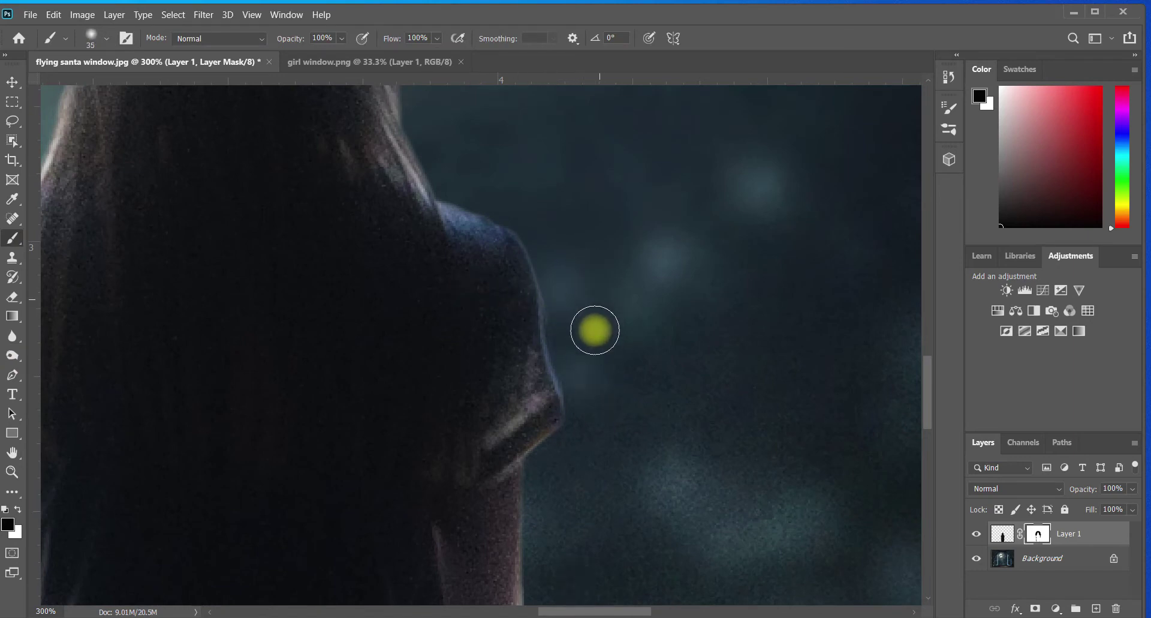
Fit the image on screen and target Layer 1's image thumbnail instead of its mask
{"action": "left_click", "coordinate": [12, 471]}
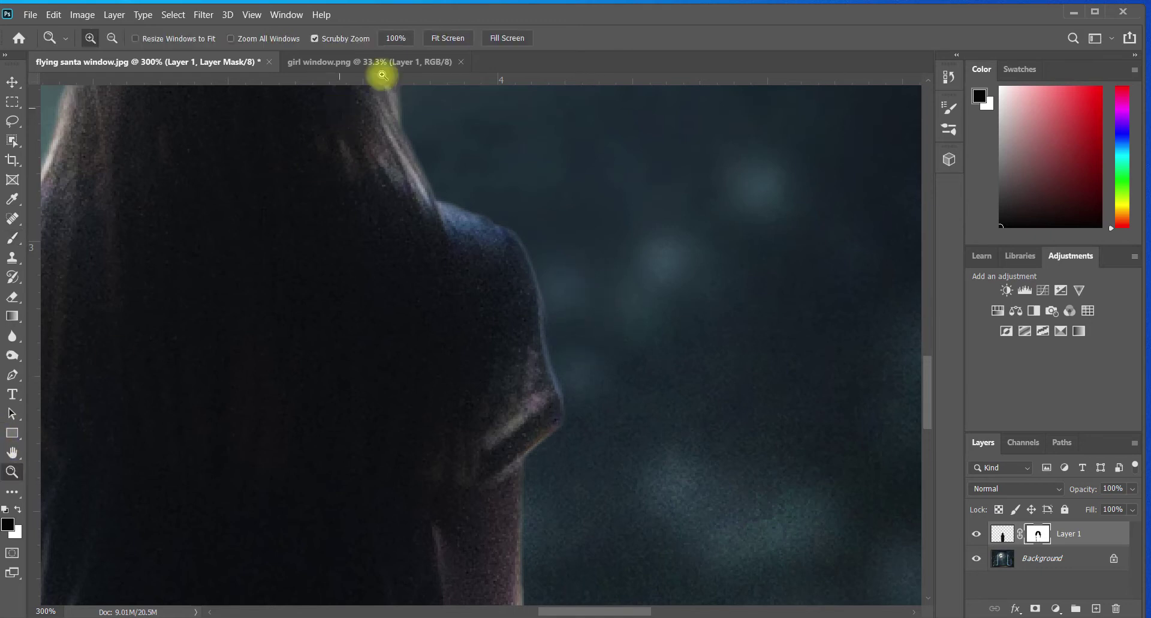
{"action": "left_click", "coordinate": [448, 38]}
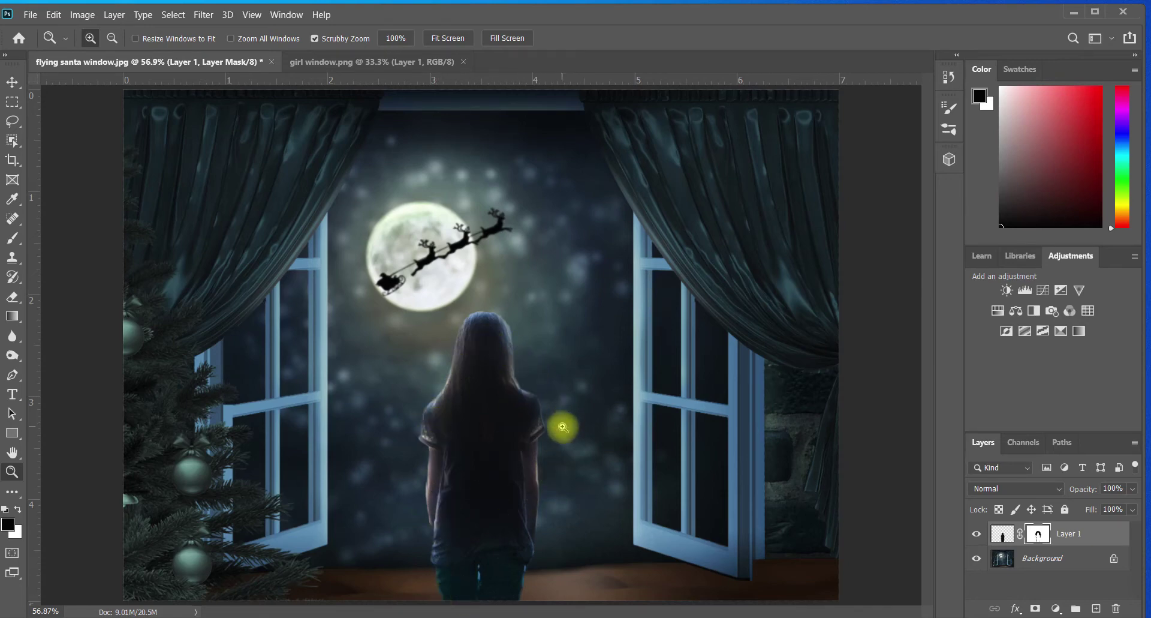
{"action": "left_click", "coordinate": [1000, 534]}
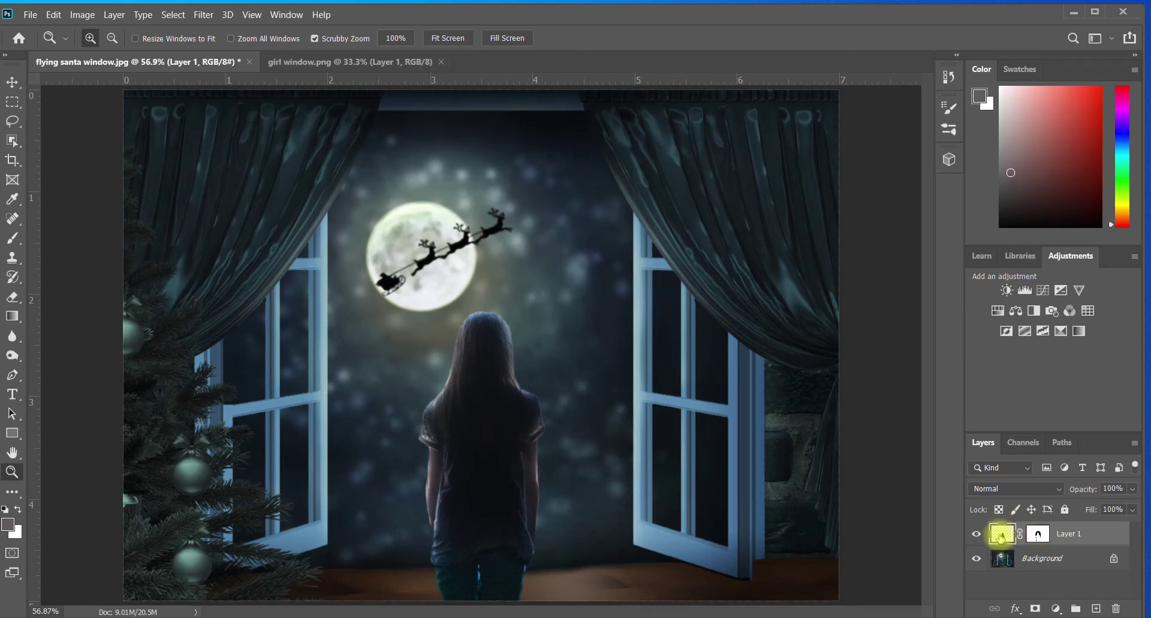
Zoom to 400% on the top of the girl's head and pick the Blur tool at 7% strength
{"action": "left_click", "coordinate": [501, 326]}
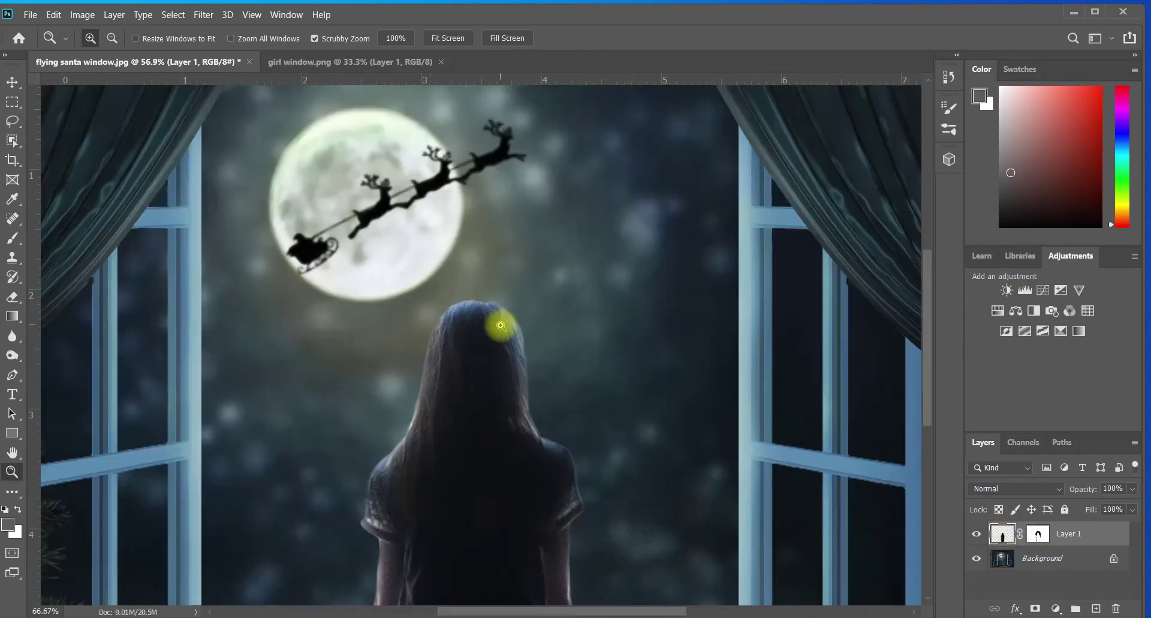
{"action": "left_click", "coordinate": [502, 324]}
{"action": "left_click", "coordinate": [447, 275]}
{"action": "left_click", "coordinate": [368, 272]}
{"action": "left_click", "coordinate": [368, 272]}
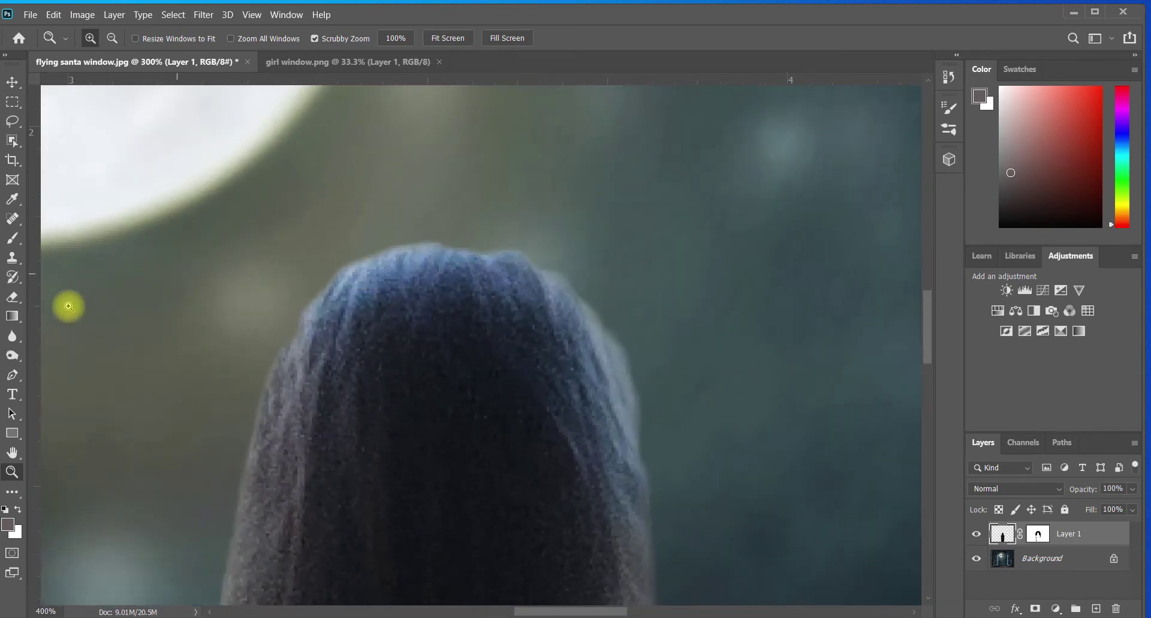
{"action": "left_click", "coordinate": [13, 338]}
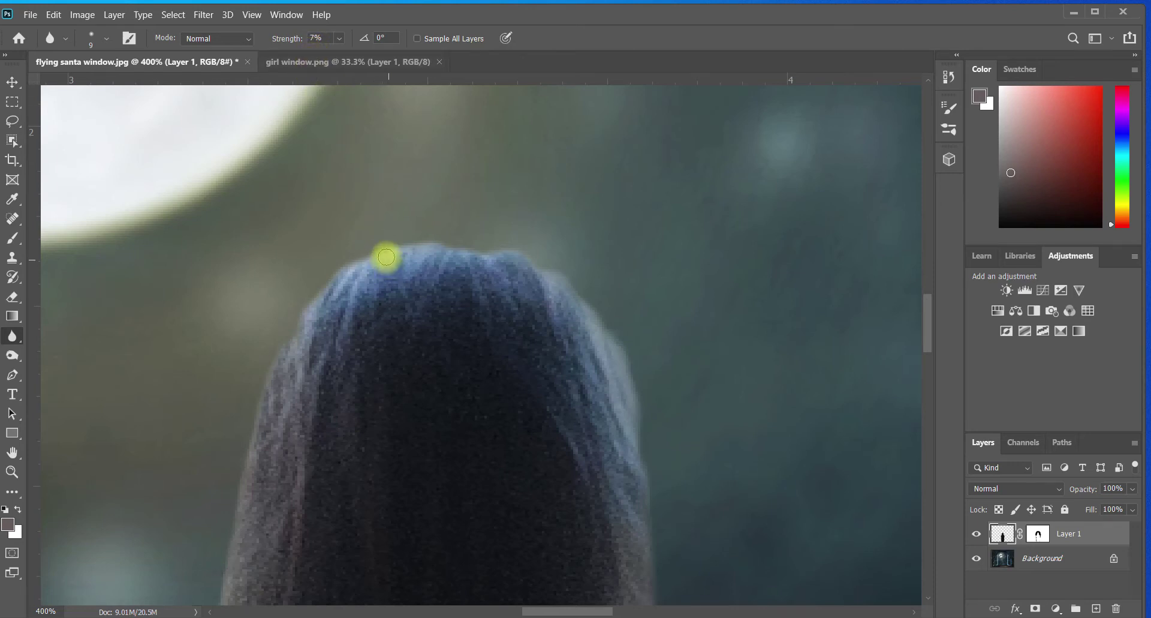
Blur the left and right hair edges and the right shoulder with a slightly smaller 7% brush
{"action": "key", "text": "bracketleft"}
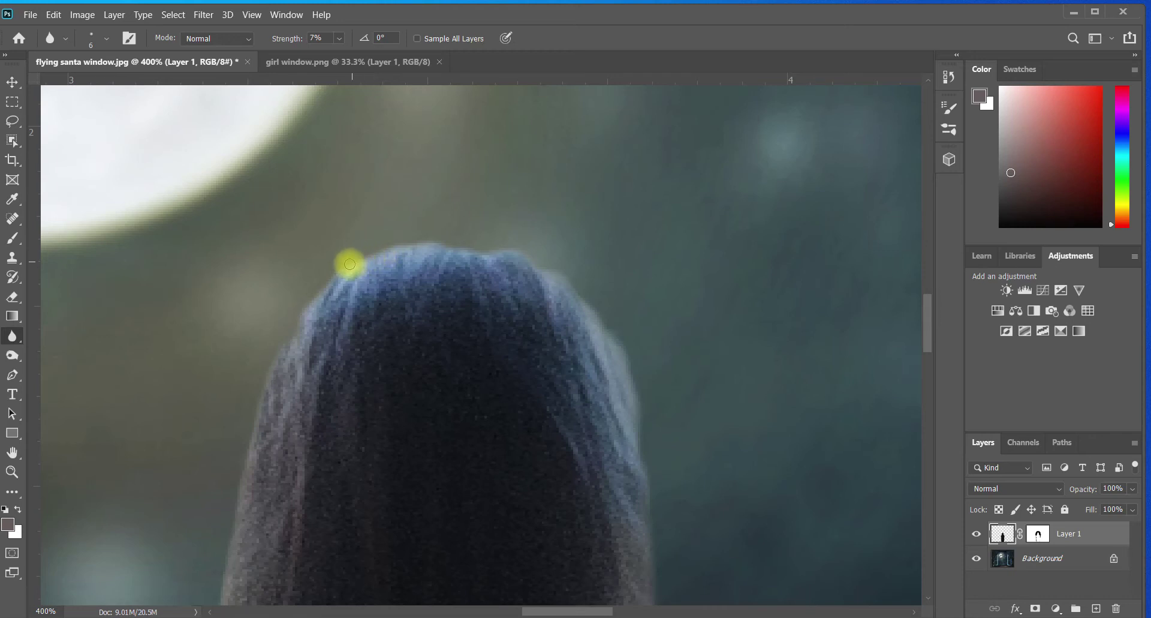
{"action": "mouse_move", "coordinate": [339, 274]}
{"action": "left_mouse_down"}
{"action": "mouse_move", "coordinate": [265, 368]}
{"action": "mouse_move", "coordinate": [216, 600]}
{"action": "left_mouse_up"}
{"action": "mouse_move", "coordinate": [600, 321]}
{"action": "left_mouse_down"}
{"action": "mouse_move", "coordinate": [615, 322]}
{"action": "mouse_move", "coordinate": [633, 382]}
{"action": "mouse_move", "coordinate": [666, 589]}
{"action": "left_mouse_up"}
{"action": "left_click_drag", "start_coordinate": [924, 332], "coordinate": [923, 381]}
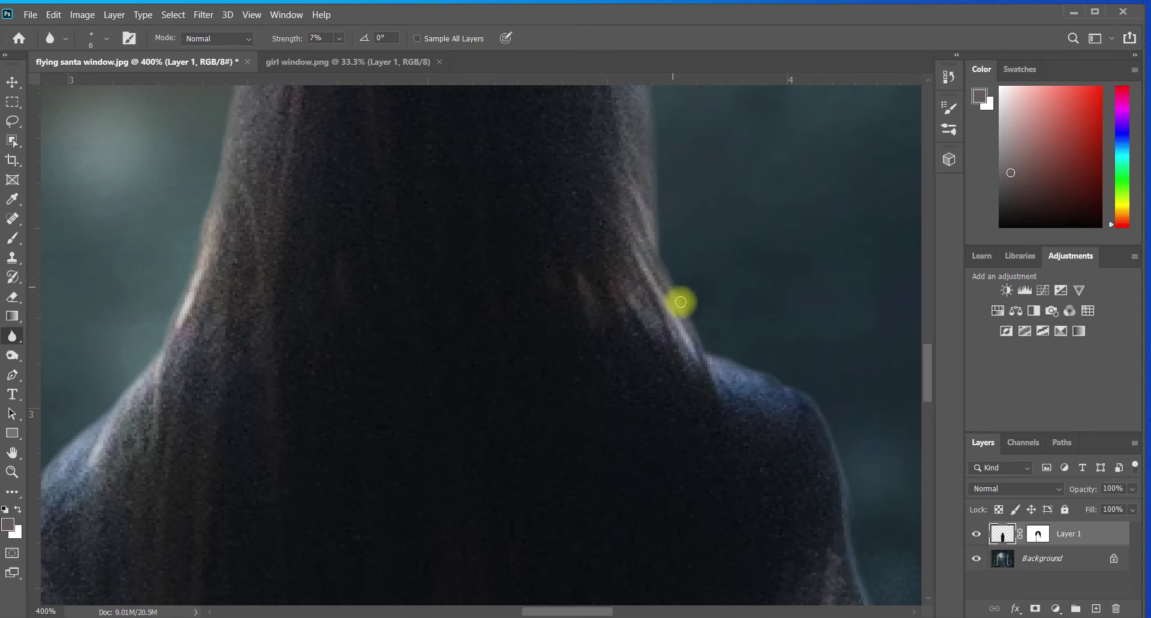
{"action": "mouse_move", "coordinate": [681, 303]}
{"action": "left_mouse_down"}
{"action": "mouse_move", "coordinate": [702, 344]}
{"action": "mouse_move", "coordinate": [814, 399]}
{"action": "mouse_move", "coordinate": [848, 455]}
{"action": "left_mouse_up"}
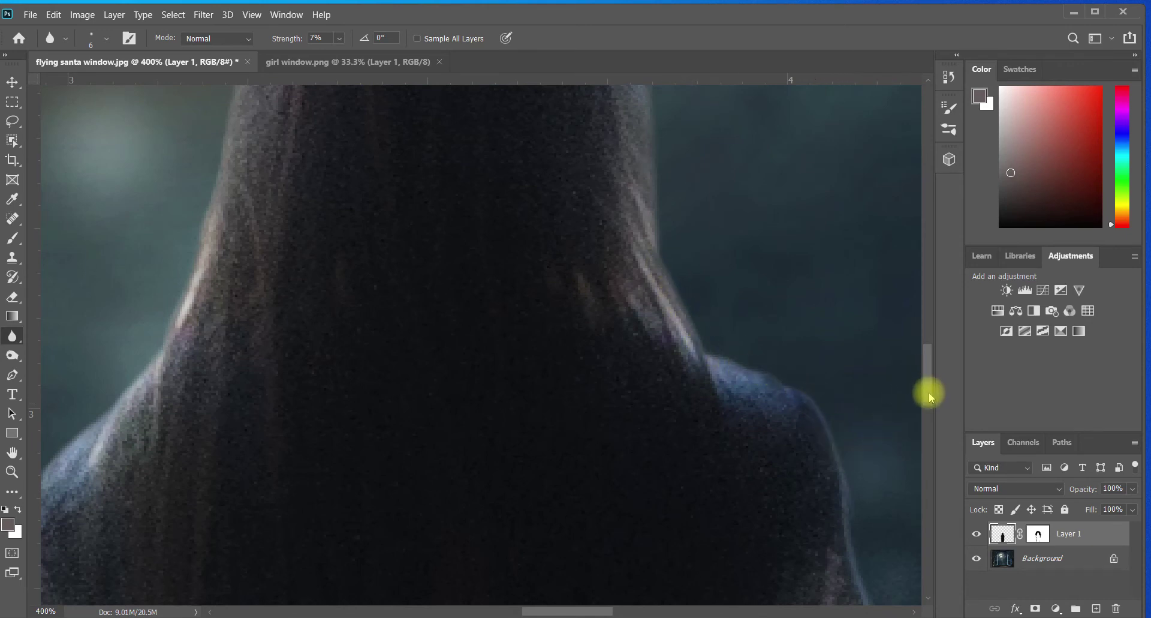
{"action": "left_click_drag", "start_coordinate": [930, 398], "coordinate": [930, 415]}
Blur the chin and neck edge and the hair's left edge, scrolling across the figure
{"action": "mouse_move", "coordinate": [838, 198]}
{"action": "left_mouse_down"}
{"action": "mouse_move", "coordinate": [880, 400]}
{"action": "mouse_move", "coordinate": [822, 458]}
{"action": "left_mouse_up"}
{"action": "mouse_move", "coordinate": [929, 404]}
{"action": "left_mouse_down"}
{"action": "mouse_move", "coordinate": [920, 357]}
{"action": "mouse_move", "coordinate": [926, 495]}
{"action": "mouse_move", "coordinate": [931, 439]}
{"action": "left_mouse_up"}
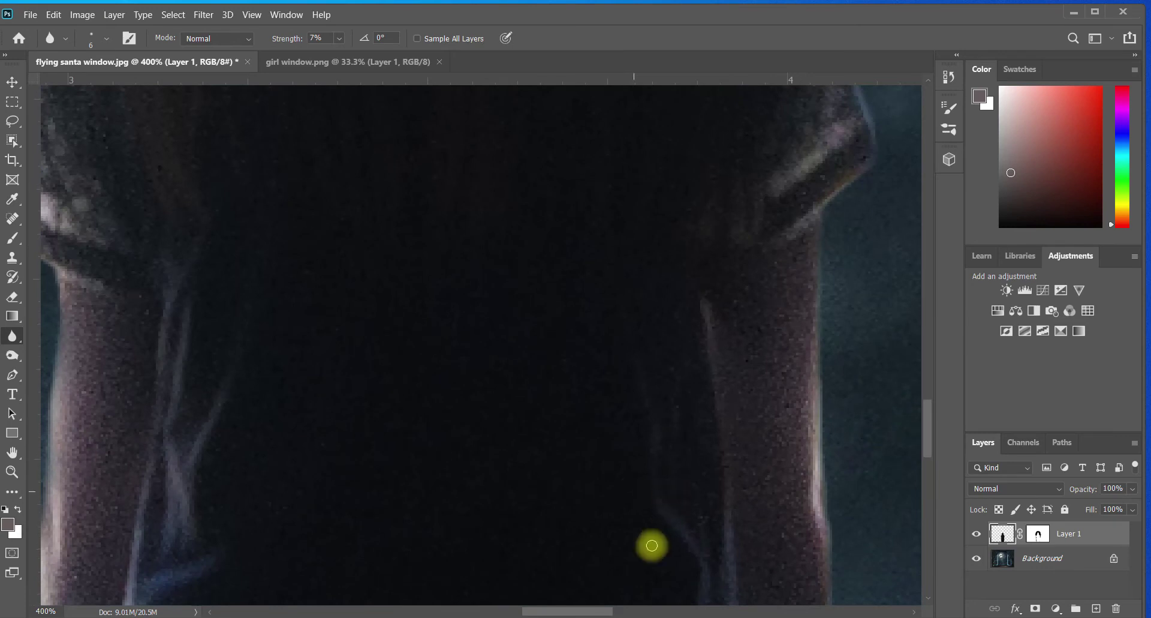
{"action": "left_click_drag", "start_coordinate": [582, 611], "coordinate": [558, 609]}
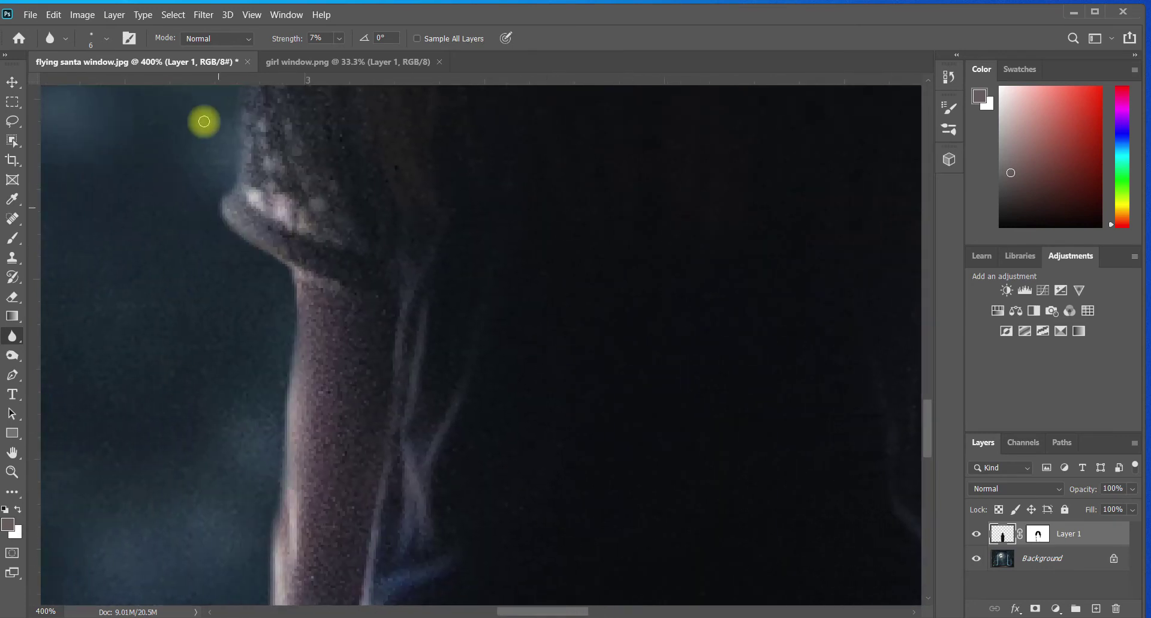
{"action": "mouse_move", "coordinate": [230, 186]}
{"action": "left_mouse_down"}
{"action": "mouse_move", "coordinate": [226, 220]}
{"action": "mouse_move", "coordinate": [286, 263]}
{"action": "mouse_move", "coordinate": [297, 288]}
{"action": "mouse_move", "coordinate": [282, 403]}
{"action": "left_mouse_up"}
{"action": "mouse_move", "coordinate": [930, 422]}
{"action": "left_mouse_down"}
{"action": "mouse_move", "coordinate": [923, 534]}
{"action": "mouse_move", "coordinate": [965, 336]}
{"action": "left_mouse_up"}
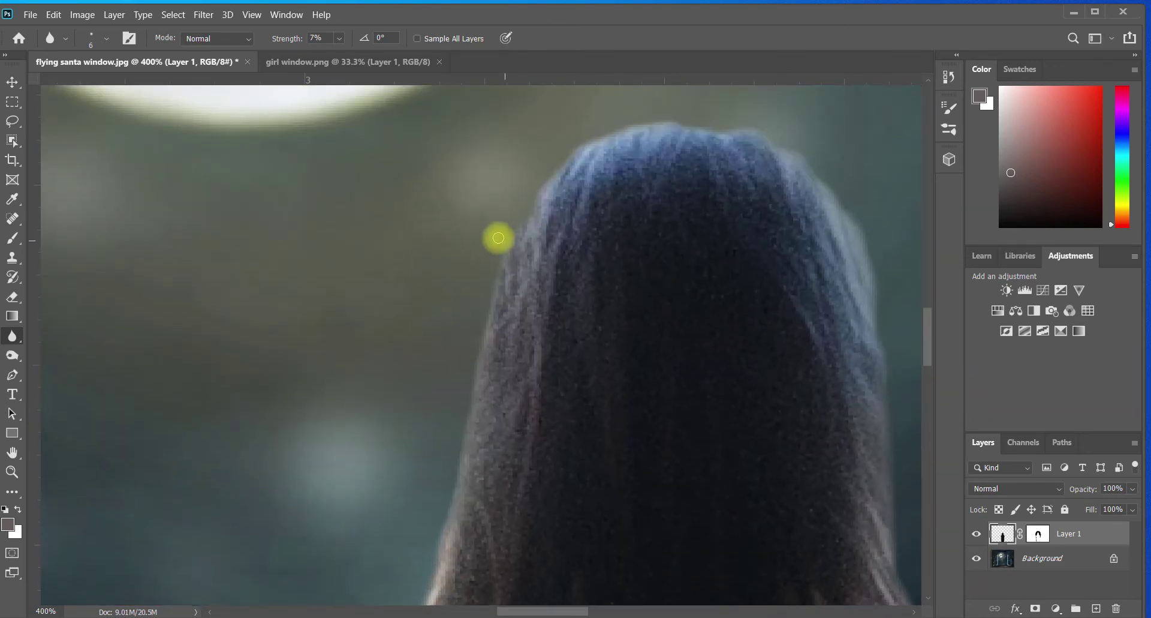
{"action": "mouse_move", "coordinate": [522, 218]}
{"action": "left_mouse_down"}
{"action": "mouse_move", "coordinate": [499, 257]}
{"action": "mouse_move", "coordinate": [473, 421]}
{"action": "left_mouse_up"}
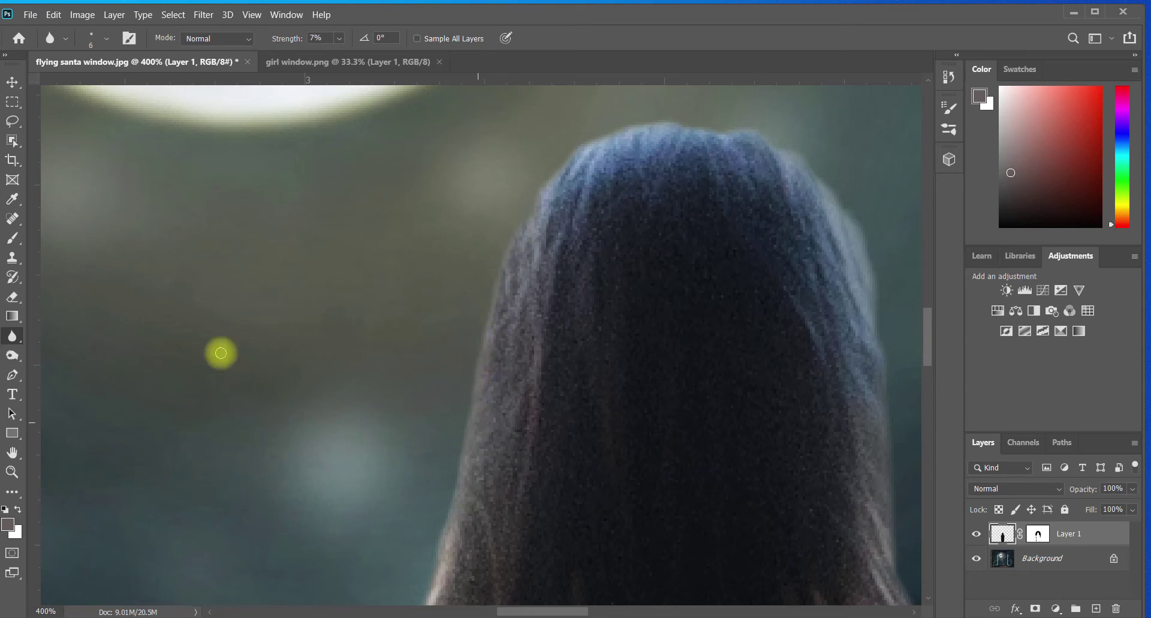
Fit the whole blurred composite on screen with the Zoom tool's Fit Screen
{"action": "left_click", "coordinate": [12, 471]}
{"action": "left_click", "coordinate": [436, 39]}
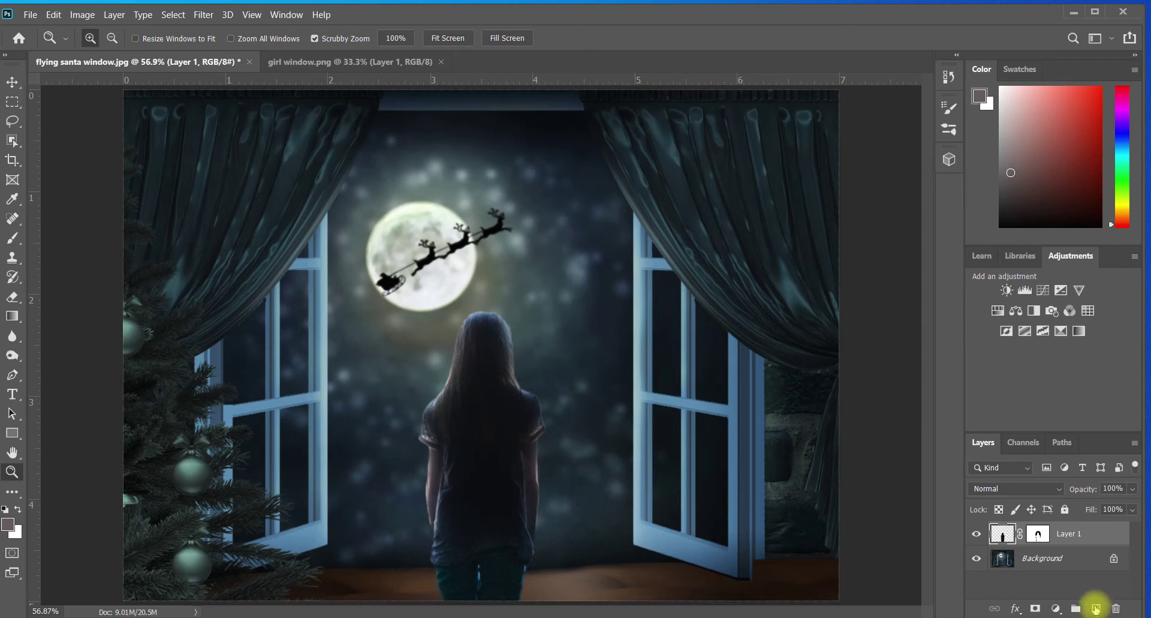
Create a new empty layer named 'light' above Layer 1, then choose the Eyedropper
{"action": "left_click", "coordinate": [1096, 609]}
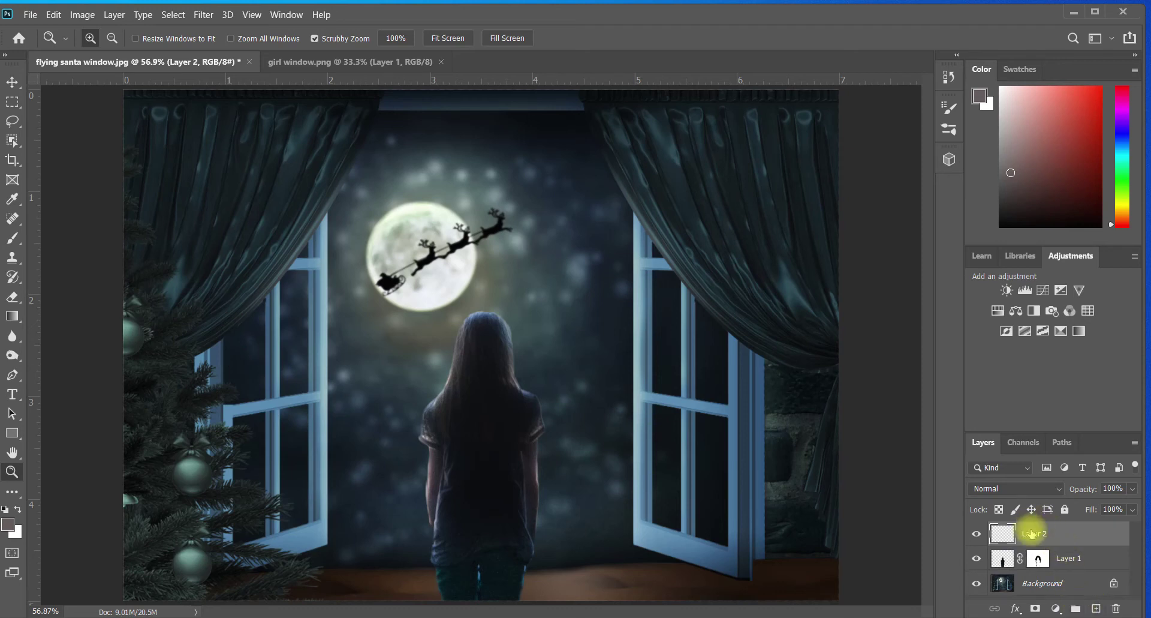
{"action": "type", "text": "L"}
{"action": "left_click", "coordinate": [1030, 531]}
{"action": "key", "text": "Return"}
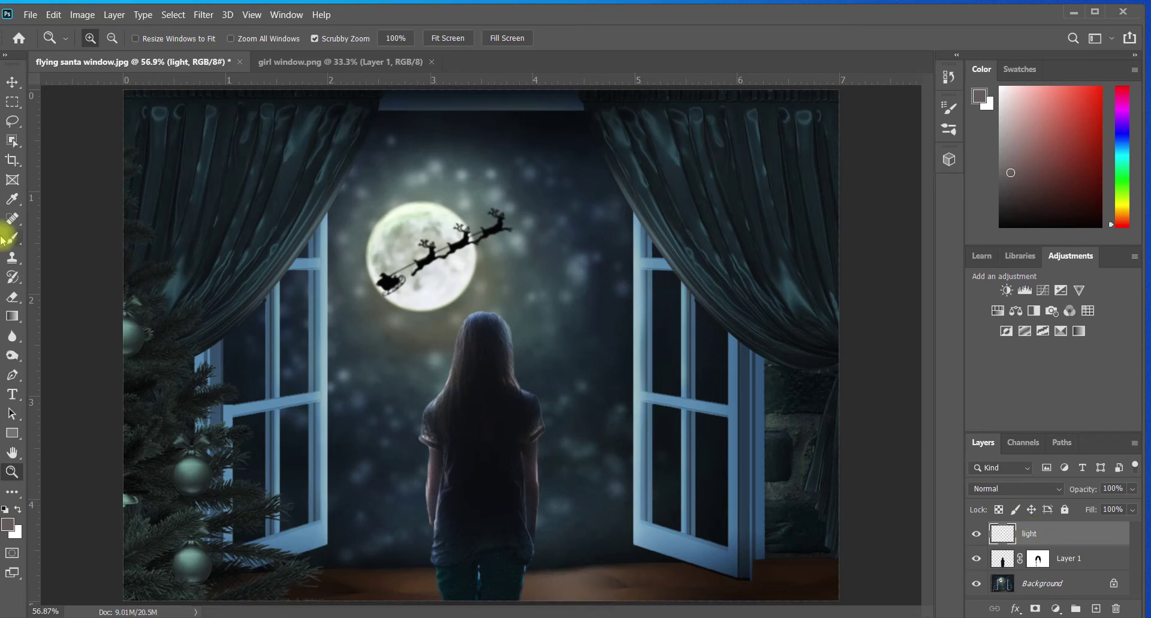
{"action": "left_click", "coordinate": [12, 197]}
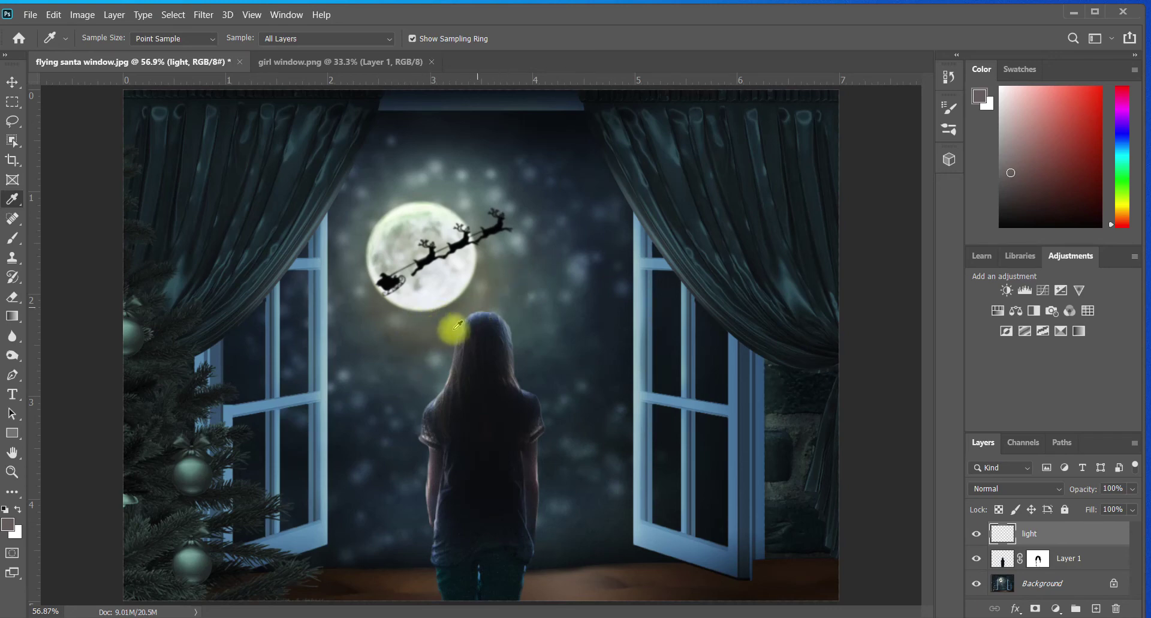
Sample the pale yellow-green glow below the moon, set the light layer to Color Dodge, and enlarge the brush
{"action": "left_click", "coordinate": [424, 350]}
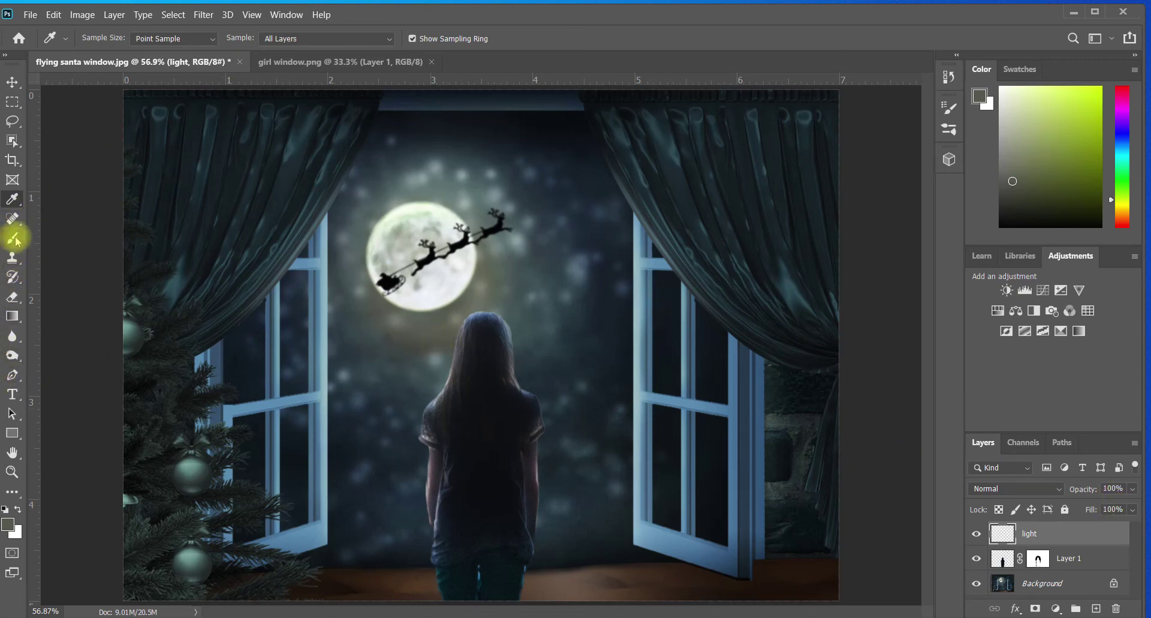
{"action": "left_click", "coordinate": [15, 239]}
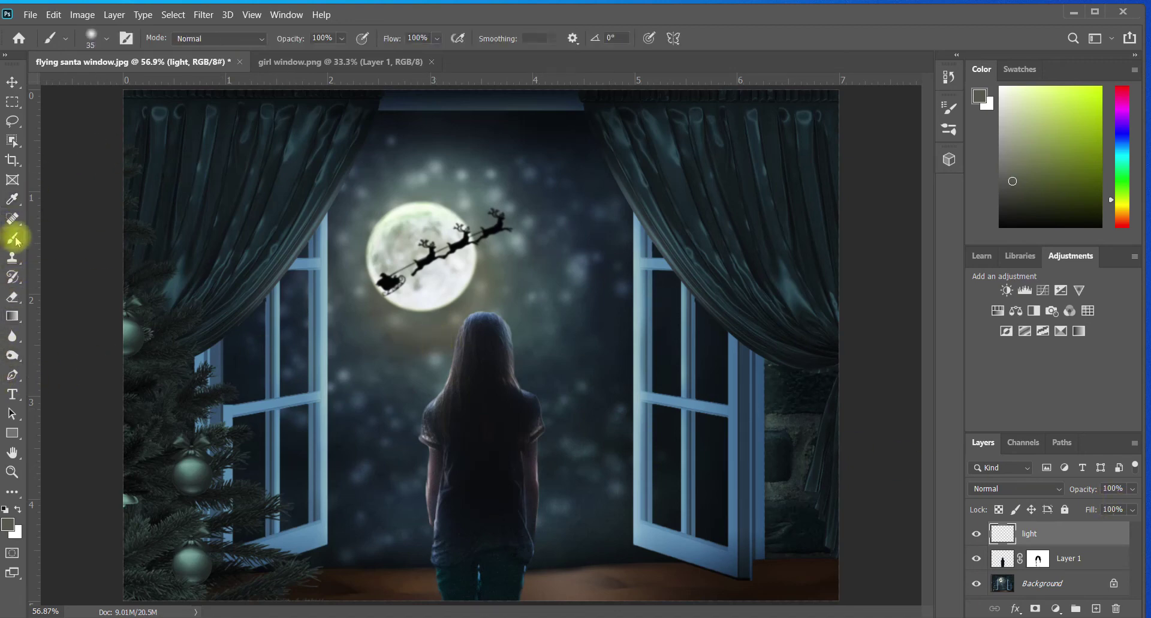
{"action": "left_click", "coordinate": [1059, 490]}
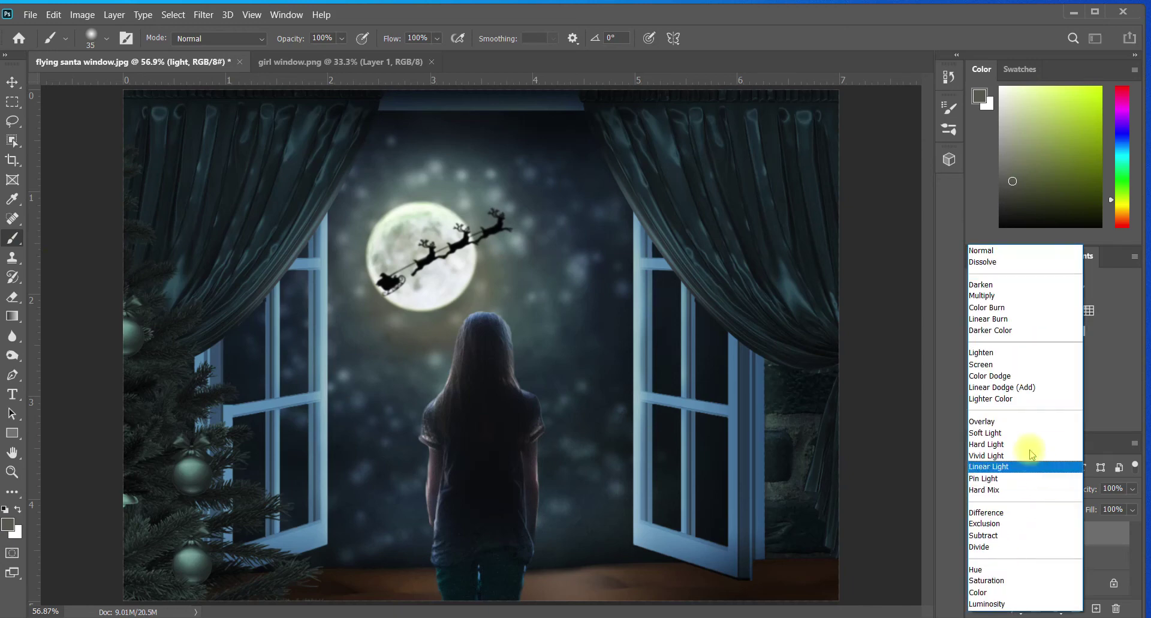
{"action": "left_click", "coordinate": [1007, 376]}
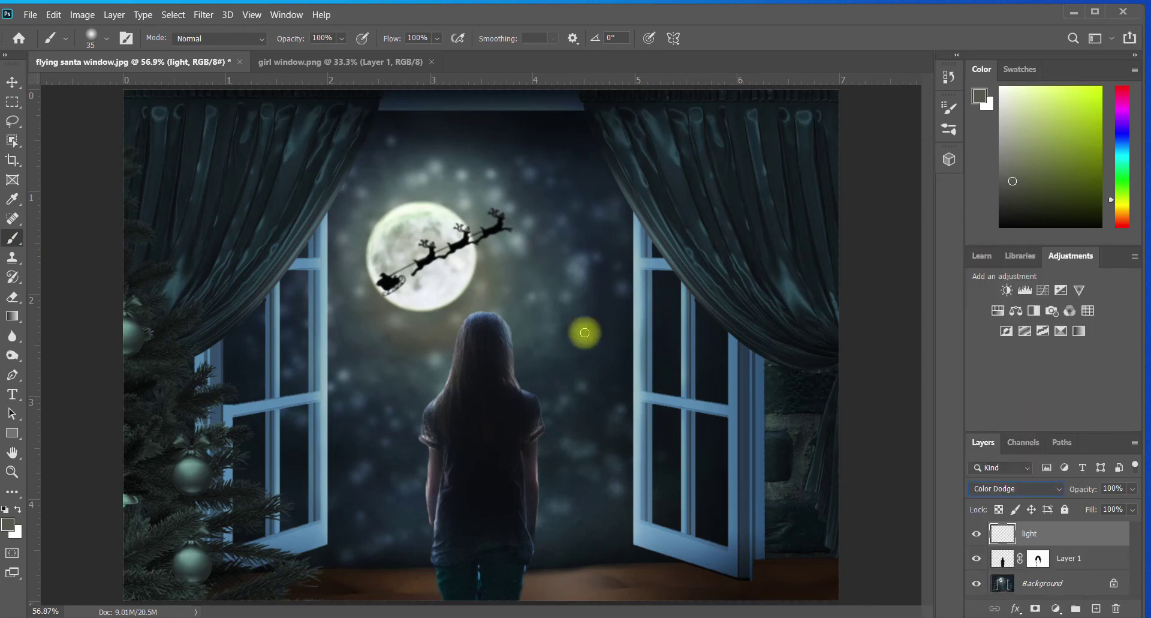
{"action": "key", "text": "bracketright"}
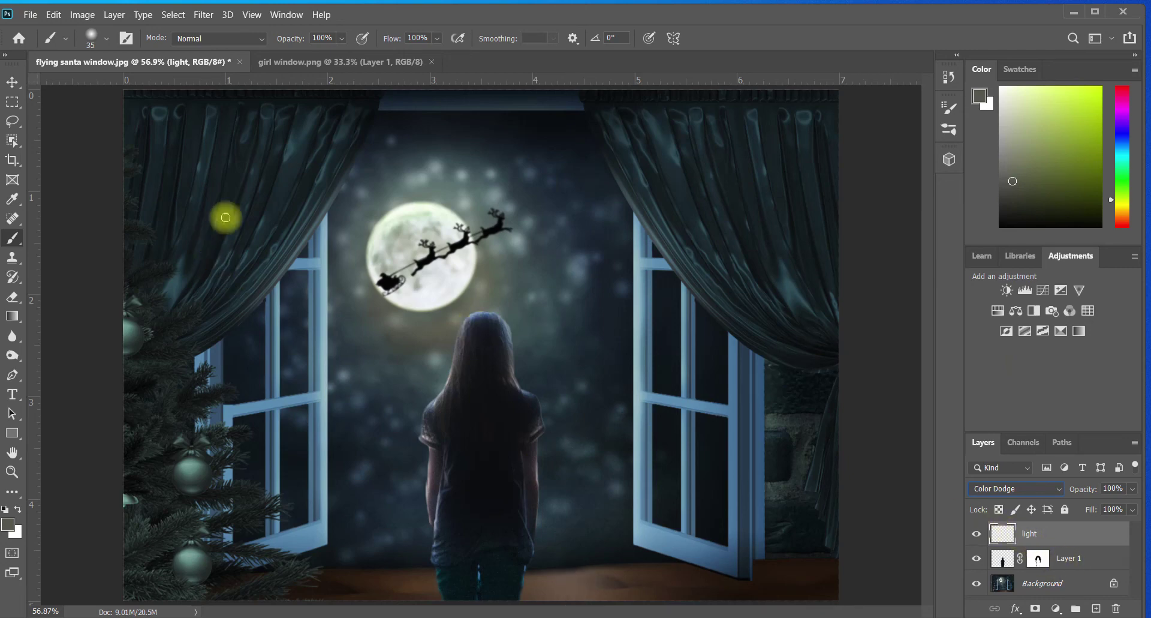
Enlarge the painting brush to 600 px
{"action": "left_click", "coordinate": [108, 39]}
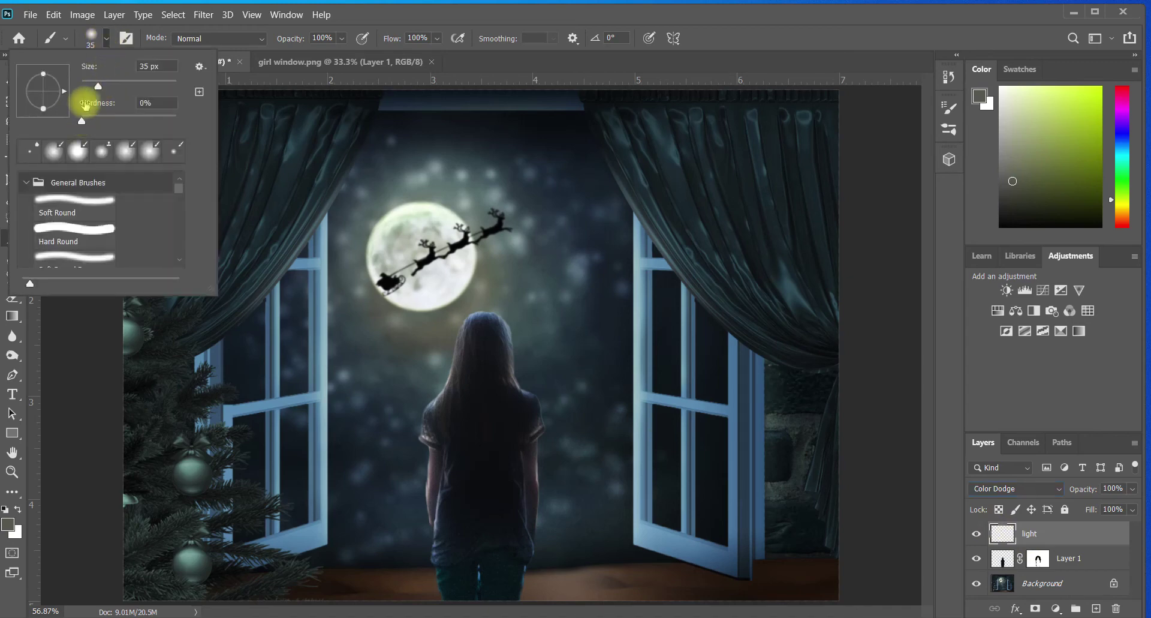
{"action": "mouse_move", "coordinate": [96, 81]}
{"action": "left_mouse_down"}
{"action": "mouse_move", "coordinate": [140, 87]}
{"action": "mouse_move", "coordinate": [91, 115]}
{"action": "mouse_move", "coordinate": [144, 115]}
{"action": "left_mouse_up"}
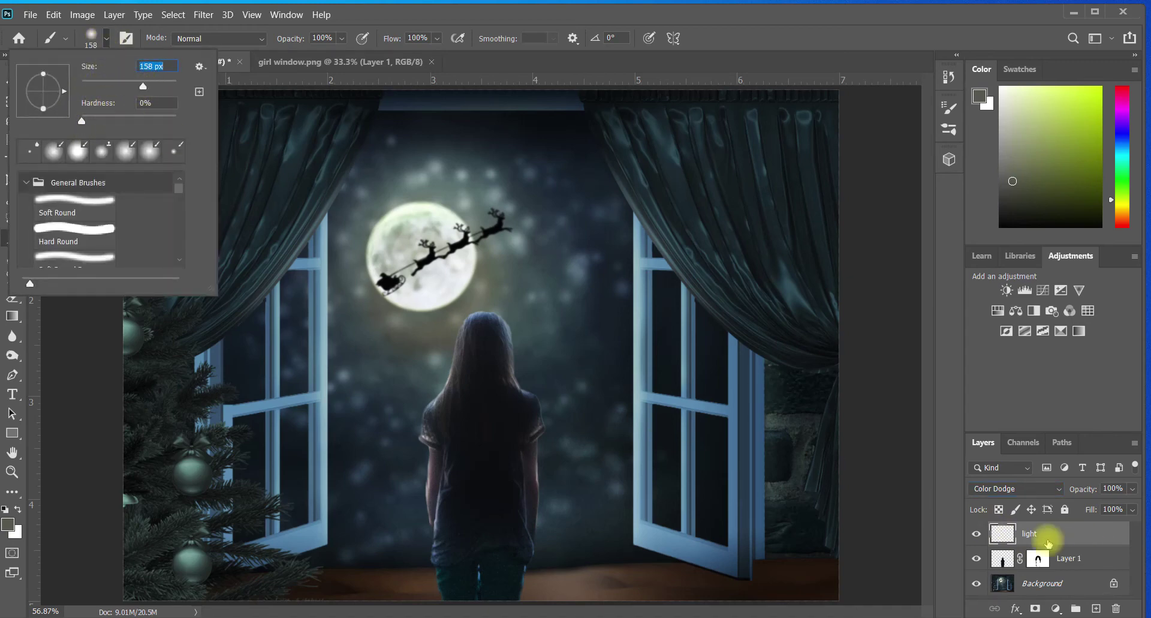
{"action": "left_click", "coordinate": [1027, 533]}
{"action": "key", "text": "bracketright"}
{"action": "key", "text": "bracketright"}
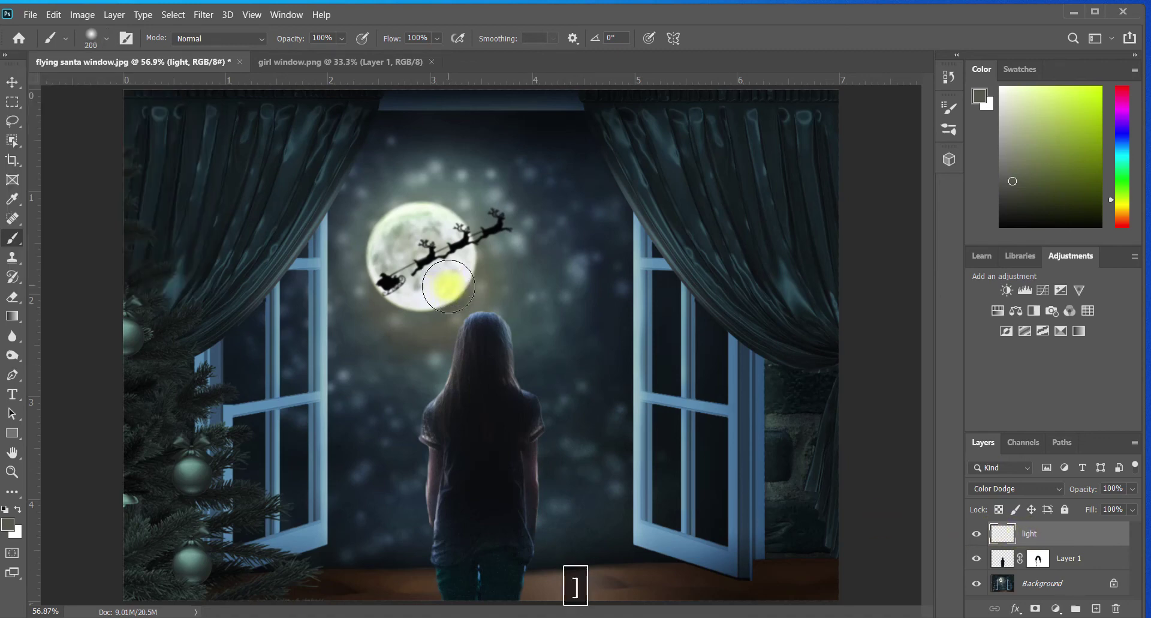
{"action": "key", "text": "bracketright"}
{"action": "key", "text": "bracketright"}
{"action": "key", "text": "bracketright"}
{"action": "key", "text": "bracketright"}
{"action": "key", "text": "bracketright"}
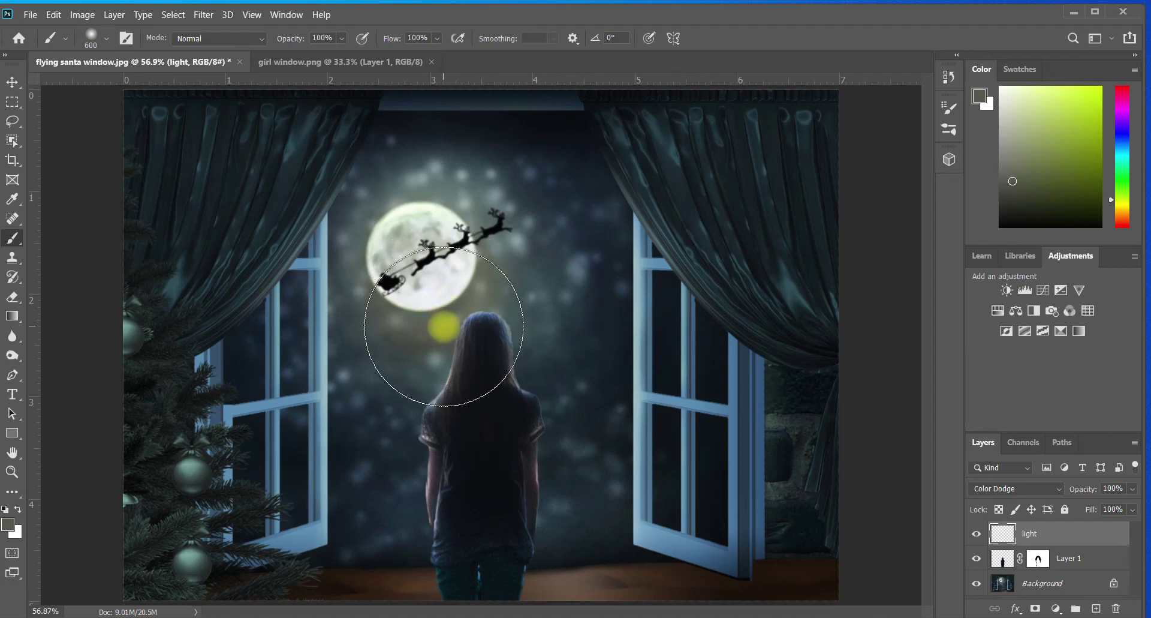
Paint a soft glow over the lower moon, compare with the light layer hidden, then undo the stroke at 400 px
{"action": "left_click", "coordinate": [443, 326]}
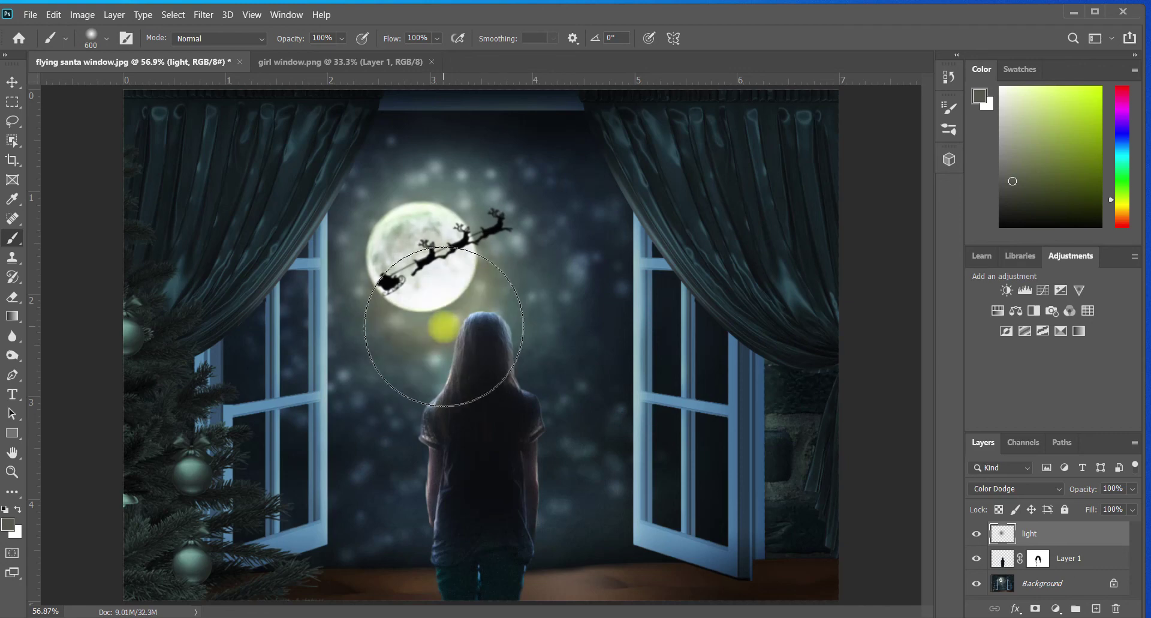
{"action": "left_click", "coordinate": [978, 535]}
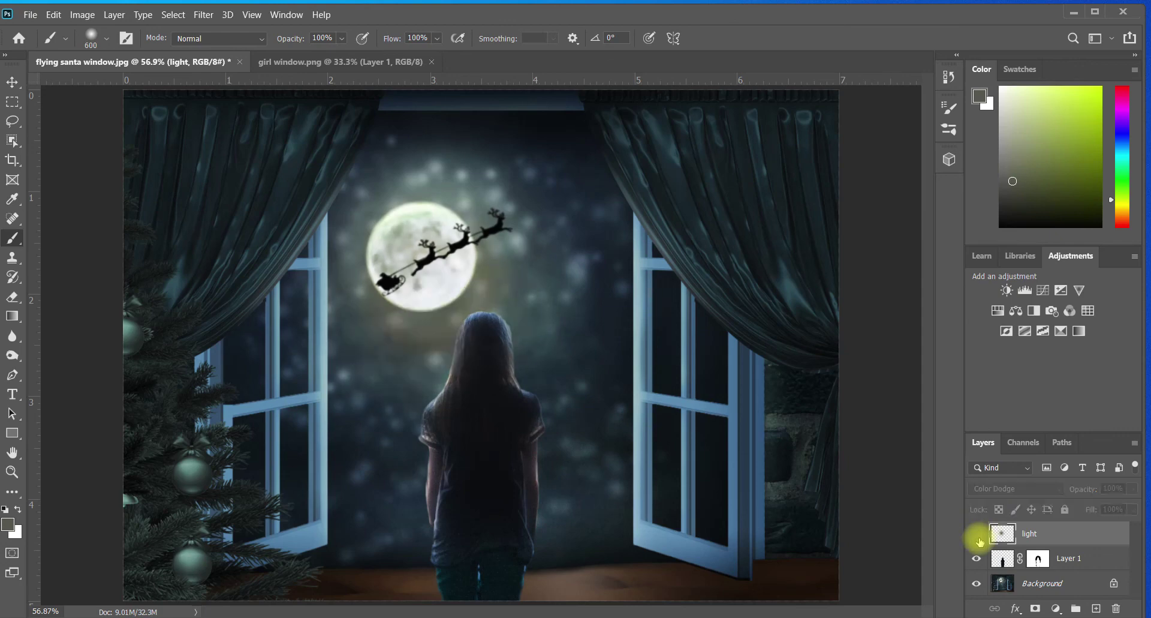
{"action": "left_click", "coordinate": [978, 535]}
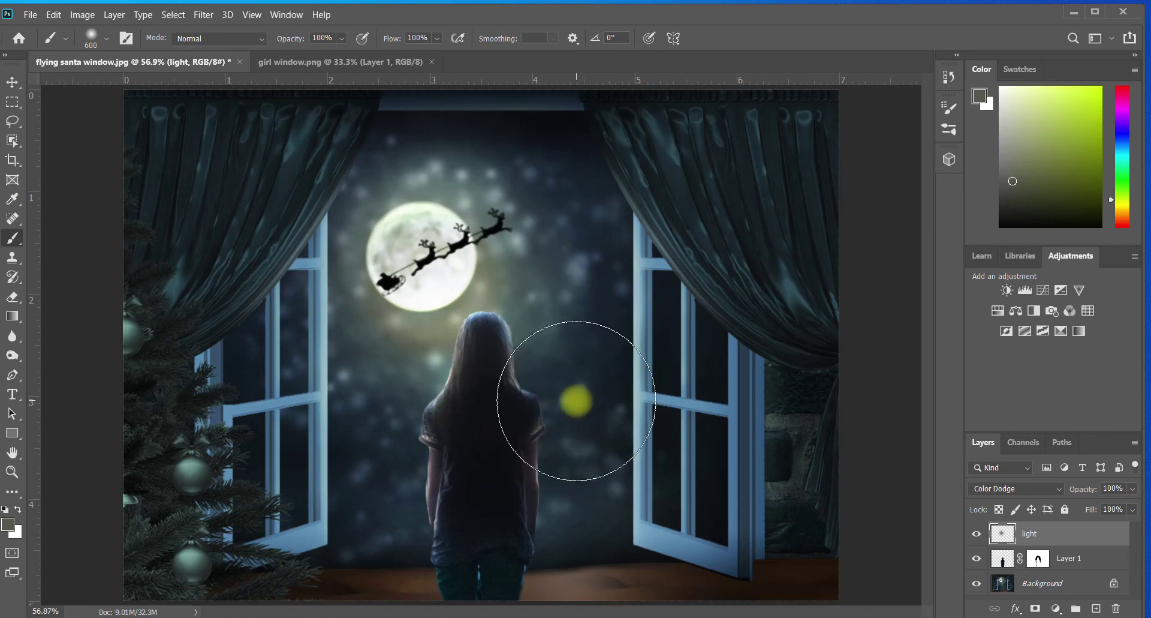
{"action": "key", "text": "bracketleft"}
{"action": "key", "text": "bracketleft"}
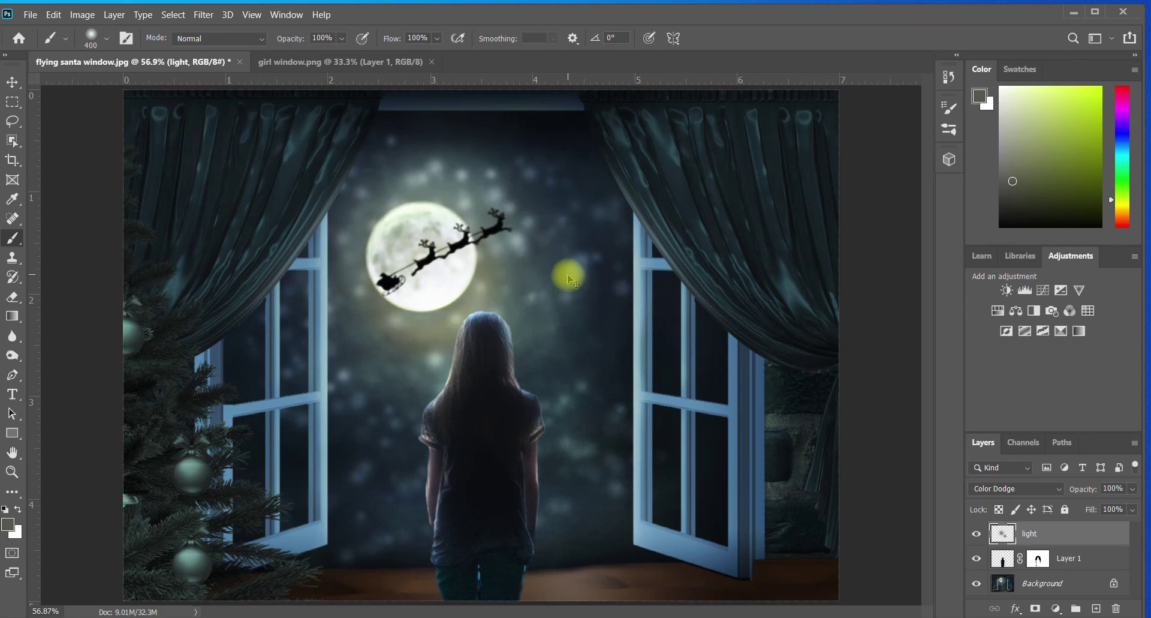
{"action": "key", "text": "ctrl+z"}
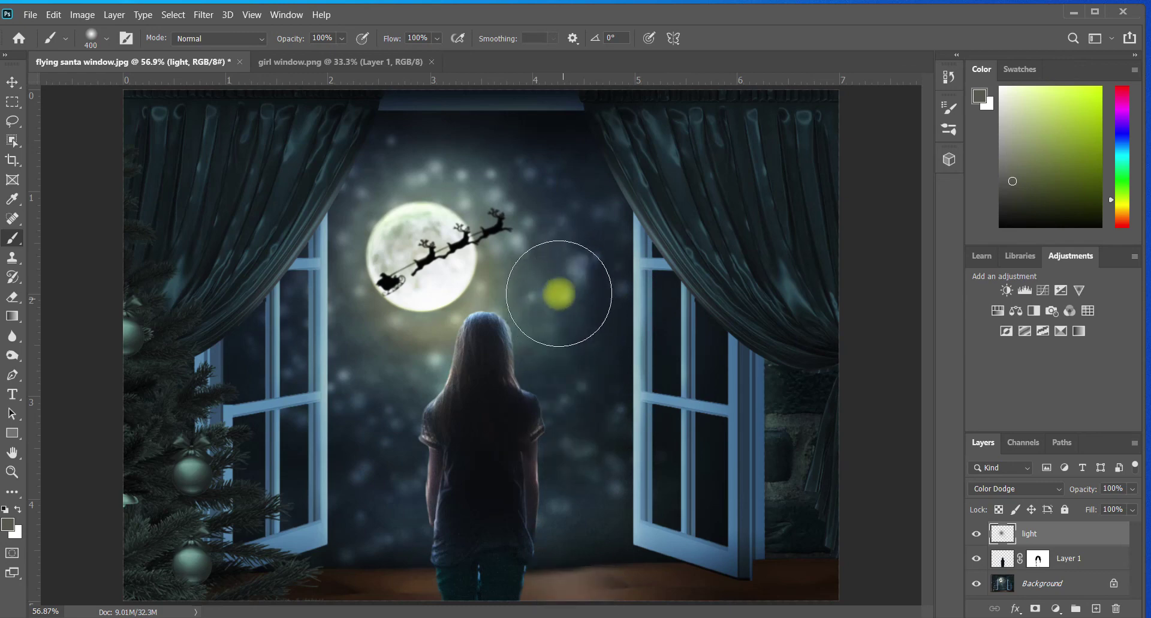
Set the brush to 63% opacity and 300 px size
{"action": "left_click", "coordinate": [341, 39]}
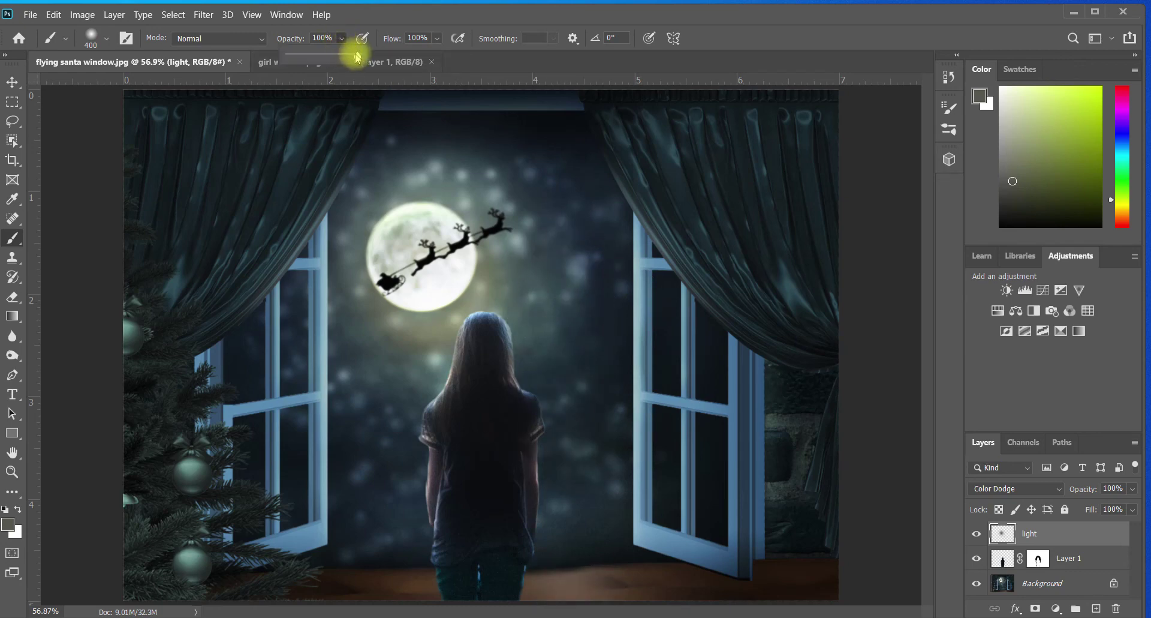
{"action": "left_click_drag", "start_coordinate": [357, 55], "coordinate": [332, 57]}
{"action": "left_click", "coordinate": [545, 361]}
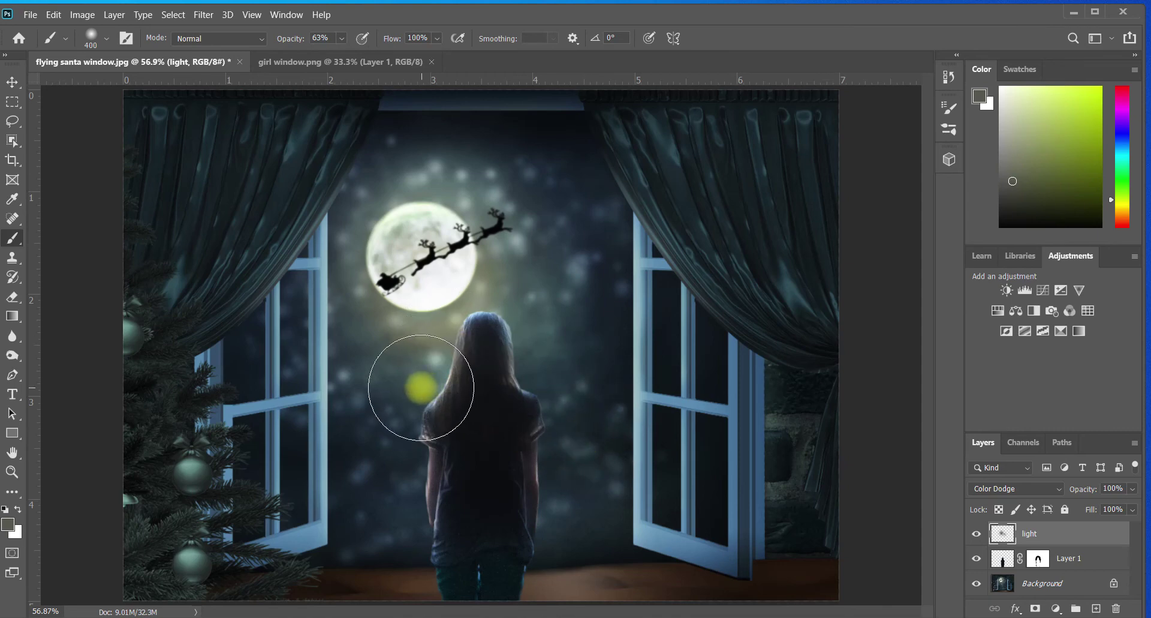
{"action": "key", "text": "bracketleft"}
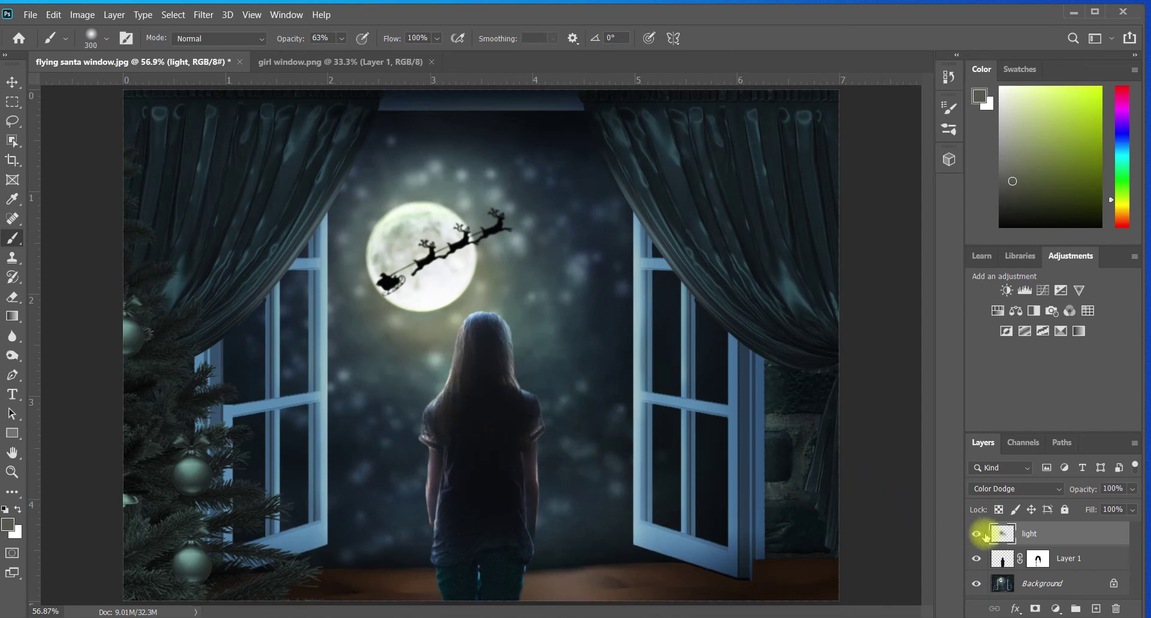
Toggle the light layer off and on twice to compare the glow
{"action": "left_click", "coordinate": [977, 534]}
{"action": "left_click", "coordinate": [977, 534]}
{"action": "left_click", "coordinate": [977, 534]}
{"action": "left_click", "coordinate": [977, 534]}
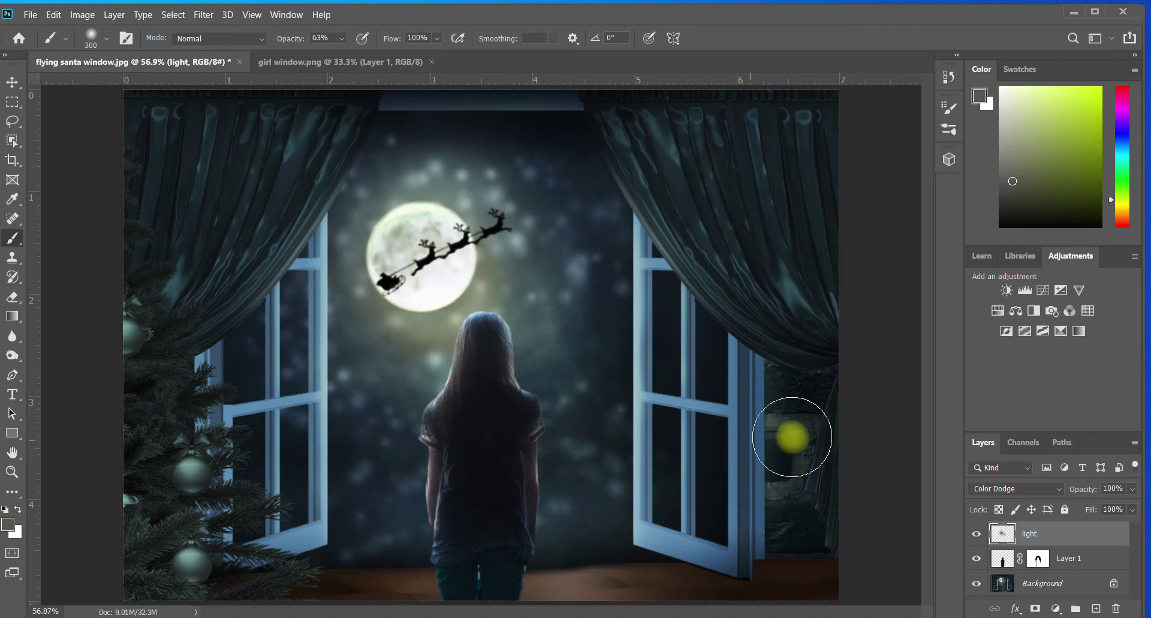
Zoom the canvas out to 50% with Ctrl+- to see the whole moonlit scene
{"action": "key", "text": "ctrl+minus"}
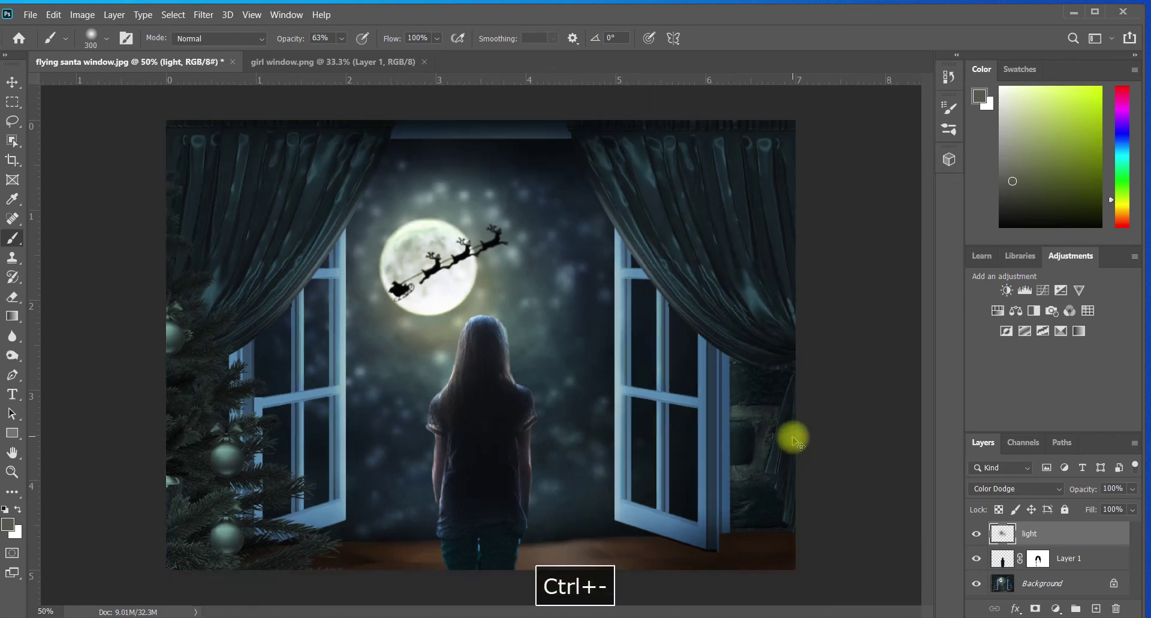